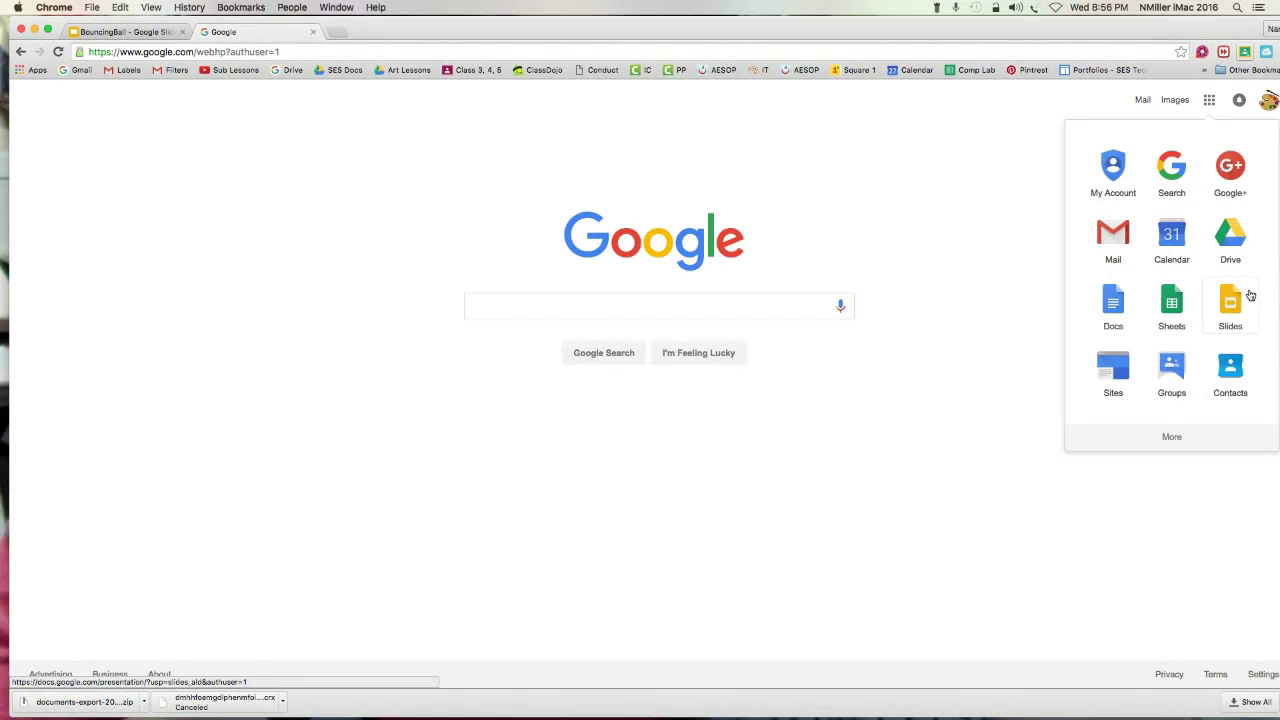
Open Google Slides from the Google home page and start a new blank presentation.
left_click(1214, 100)
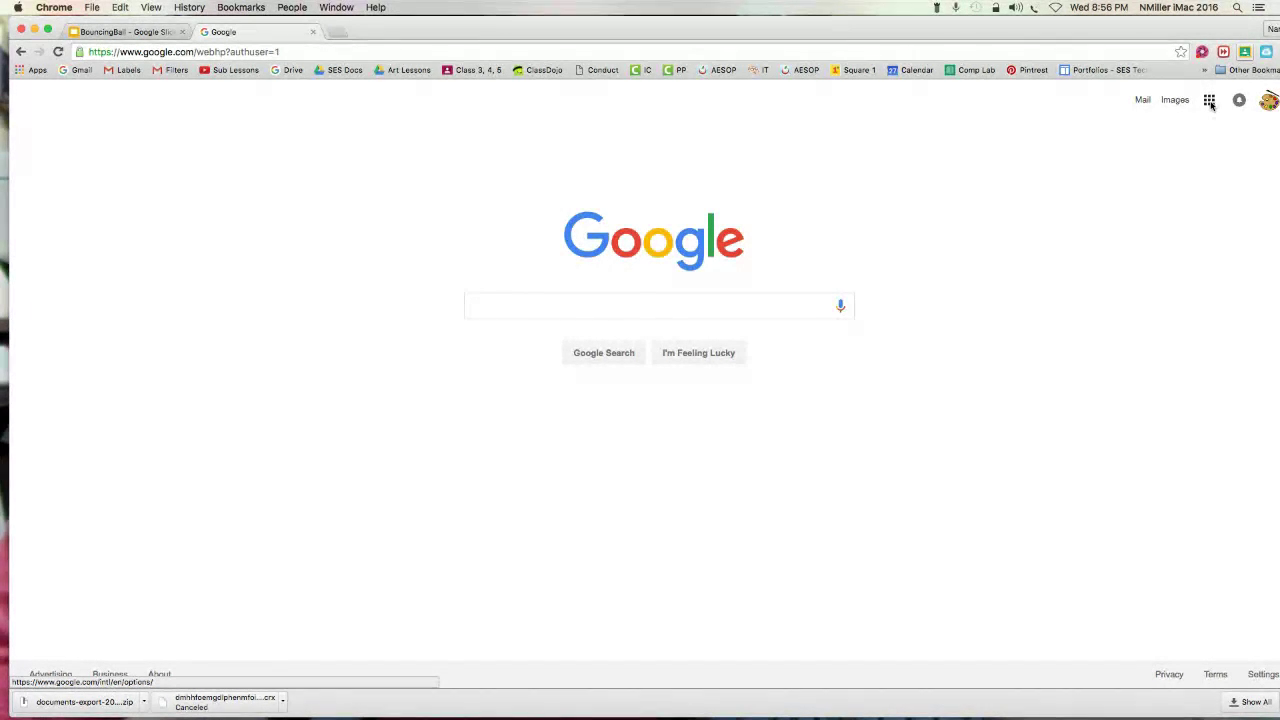
left_click(1210, 102)
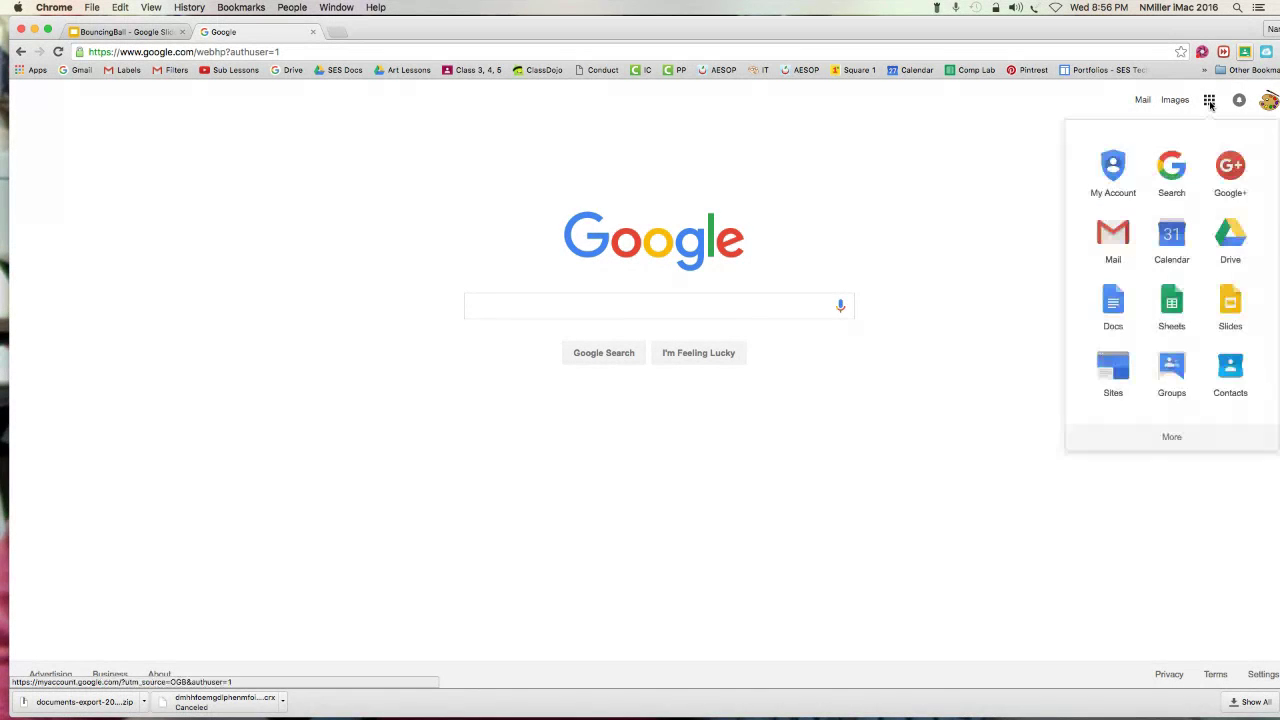
left_click(1228, 308)
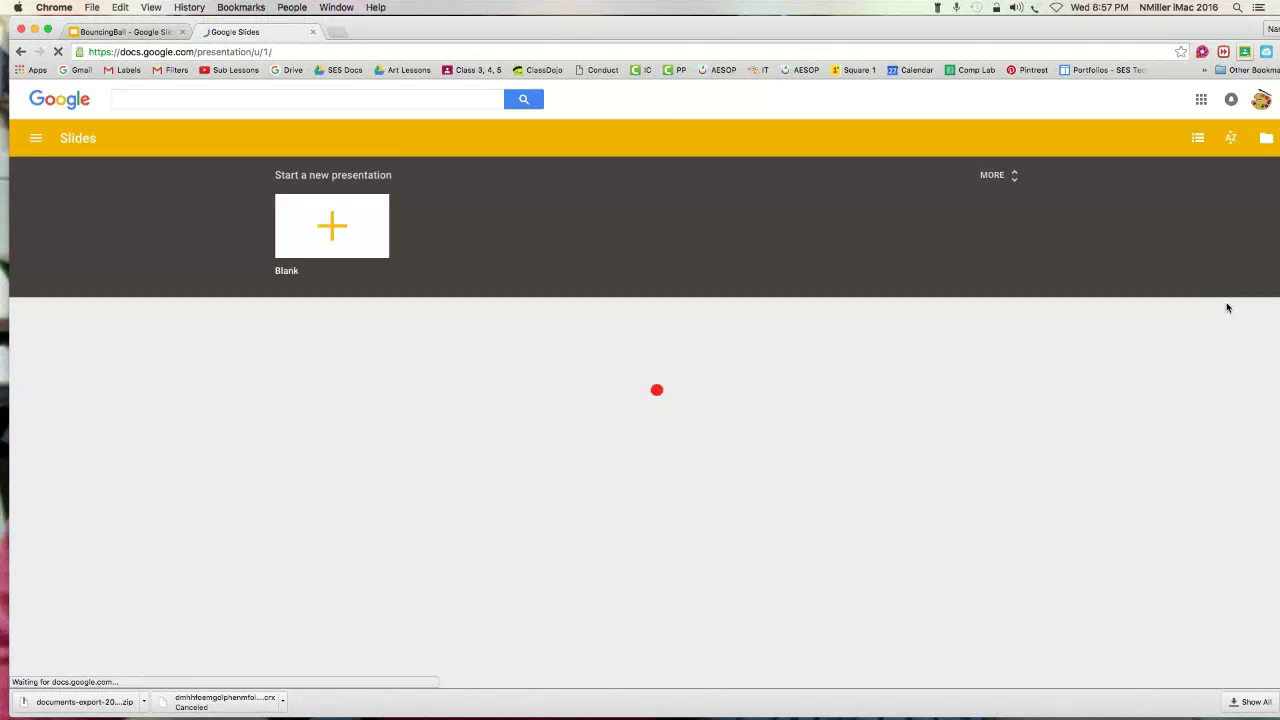
left_click(340, 222)
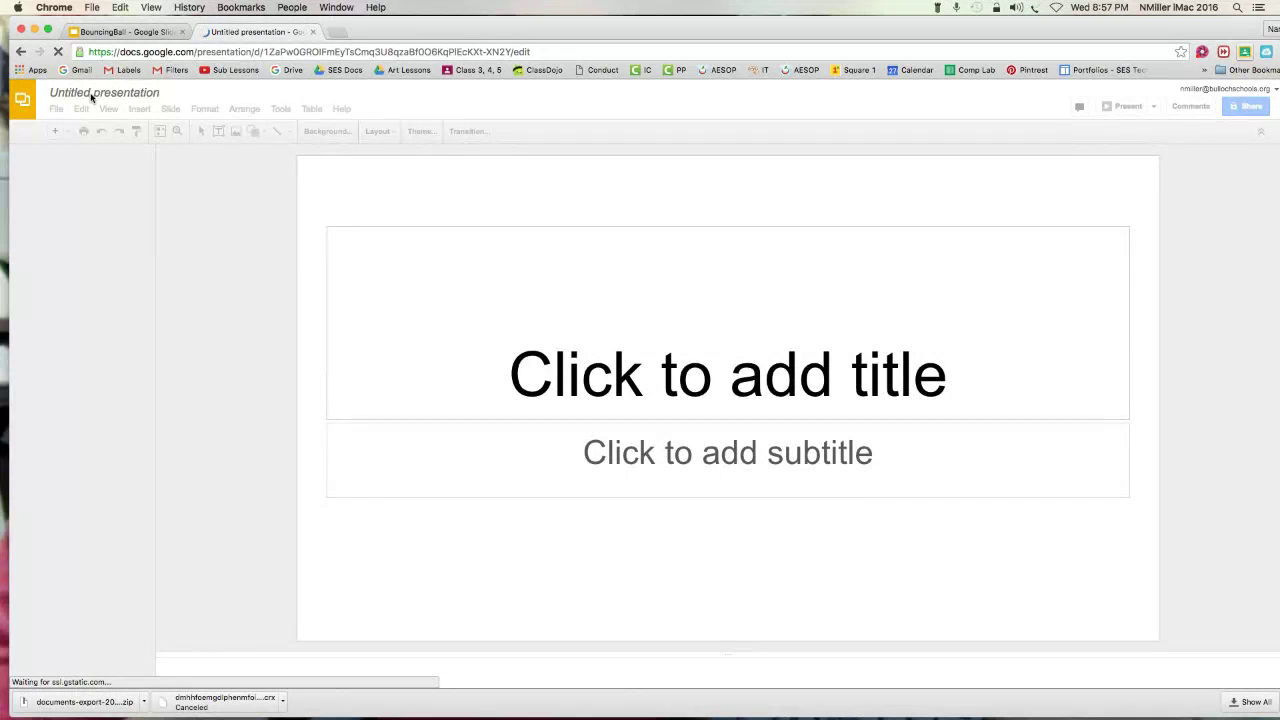
Rename the presentation as "My Bouncing Ball Animation".
left_click(158, 92)
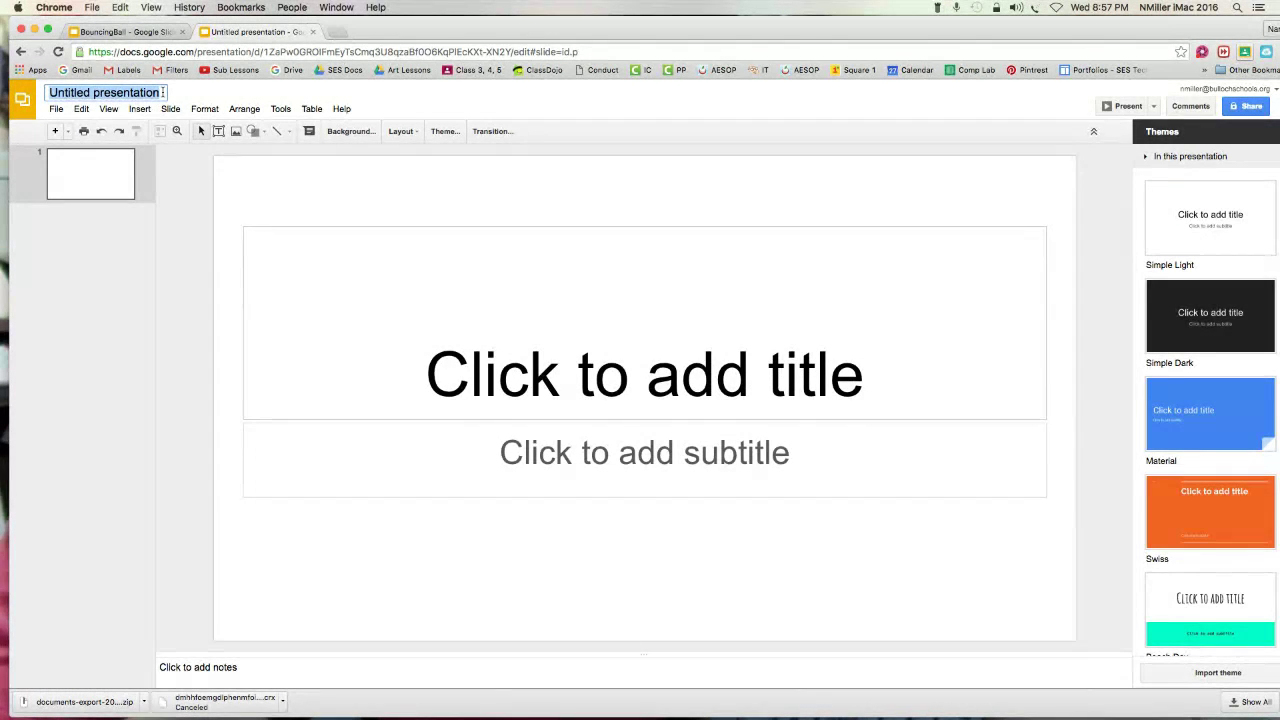
type("My Bouncing")
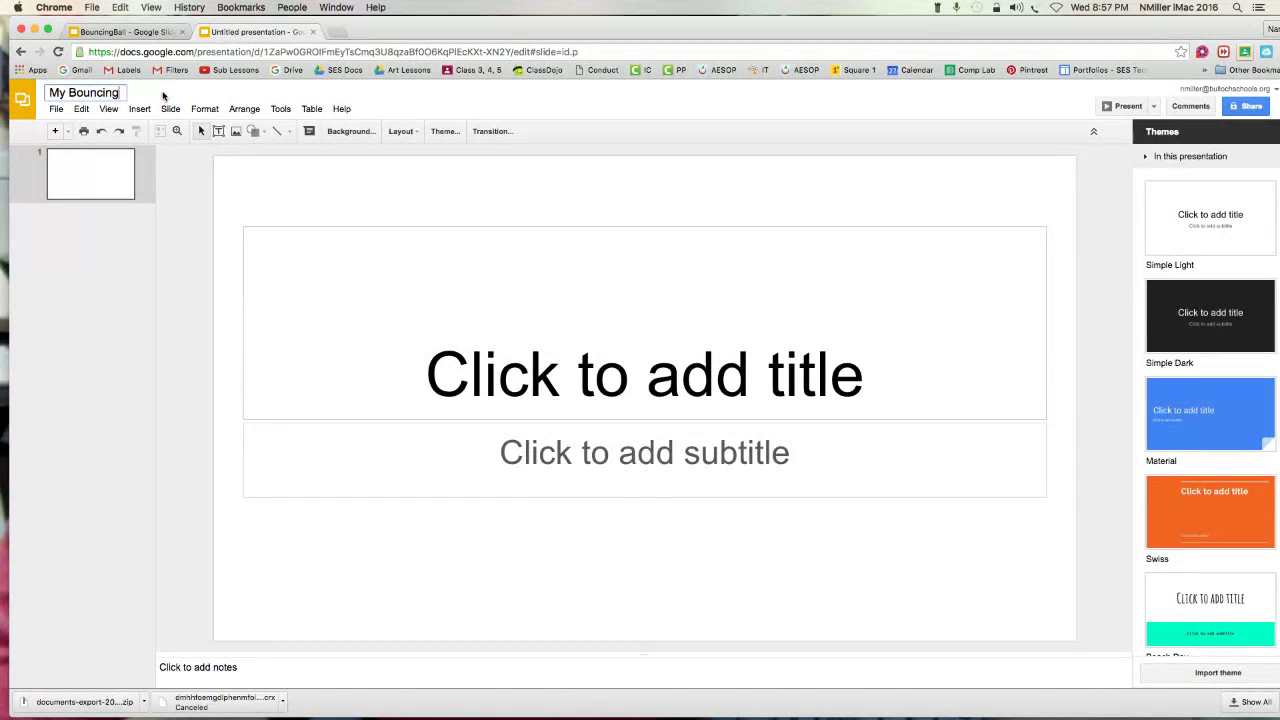
type(" Ball")
key("Return")
type("Animation")
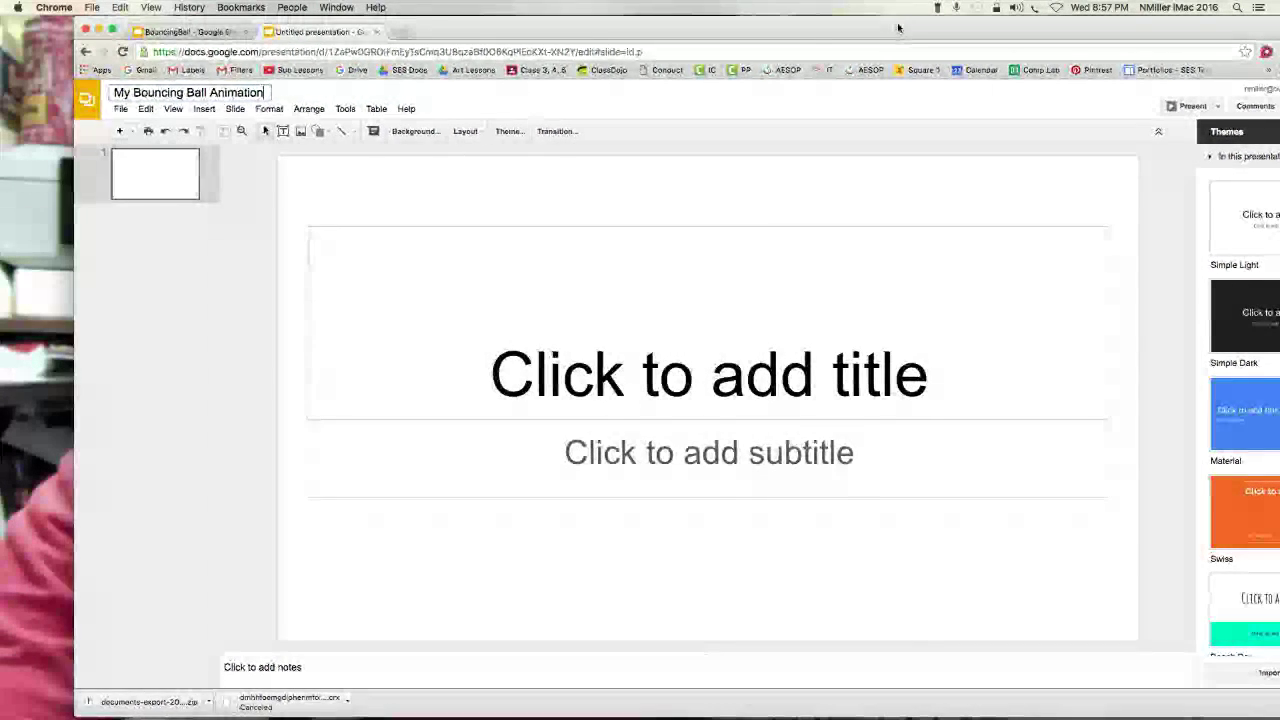
key("Return")
Enter "My Bouncing Ball Animation" as the title on the first slide.
left_click(783, 372)
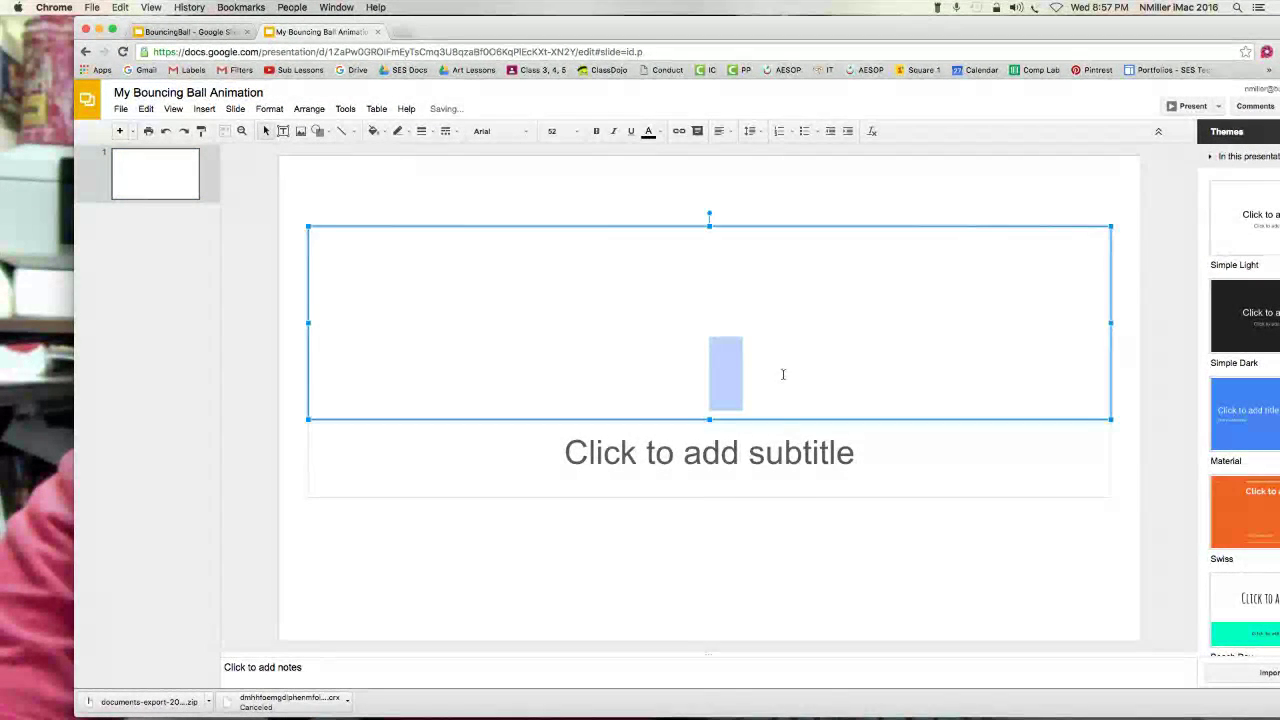
type("My Bounci")
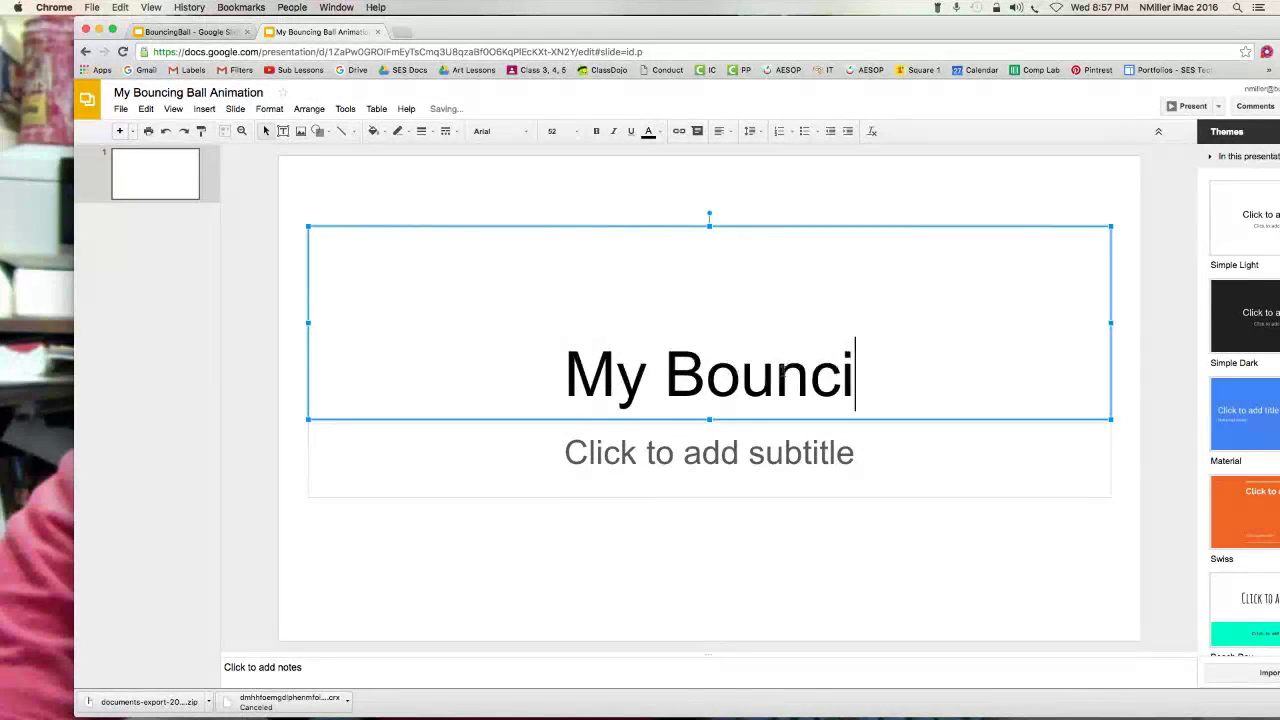
type("ng Ball Animation")
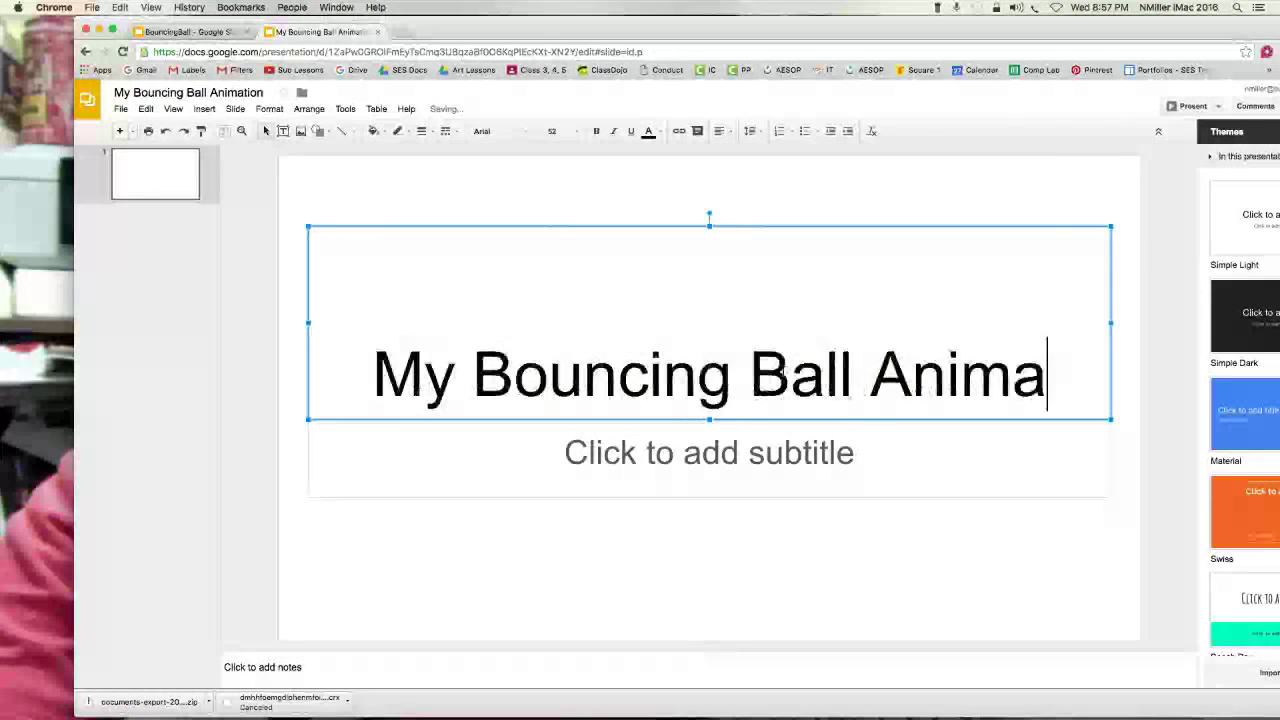
Fill in the first slide's subtitle with "By" and the author's title and surname.
left_click(845, 465)
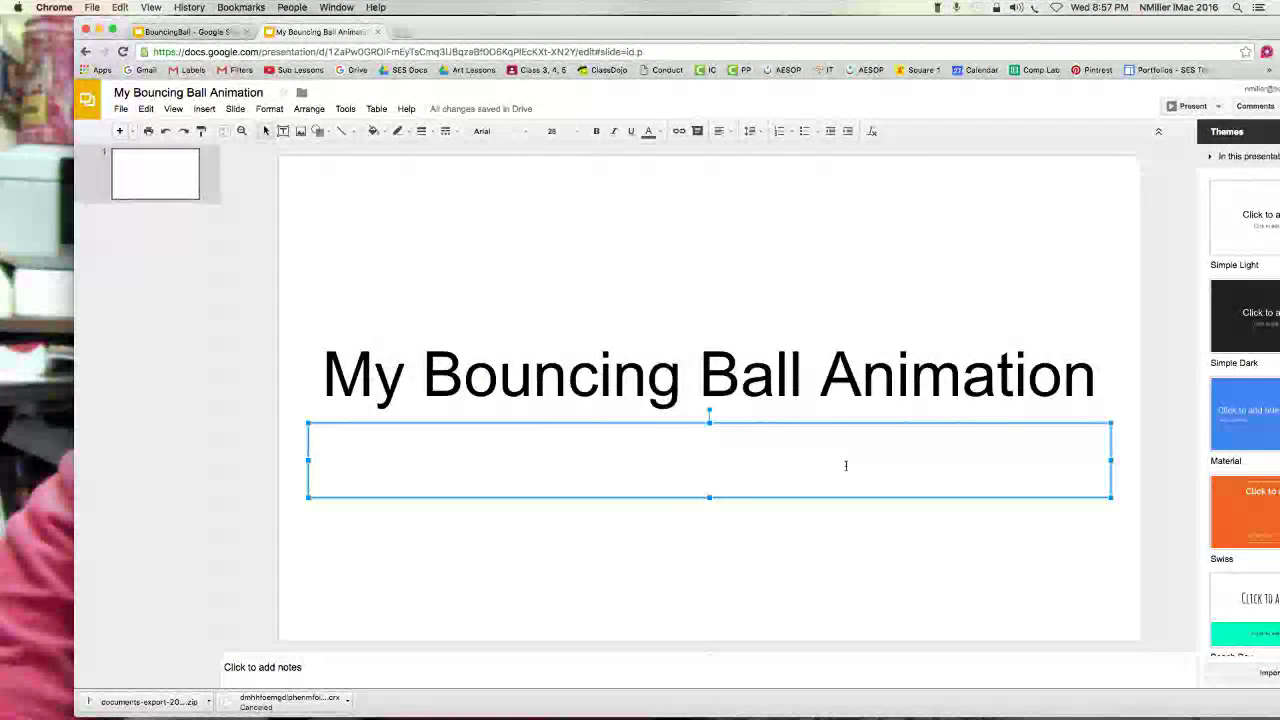
type("By Mrs. ")
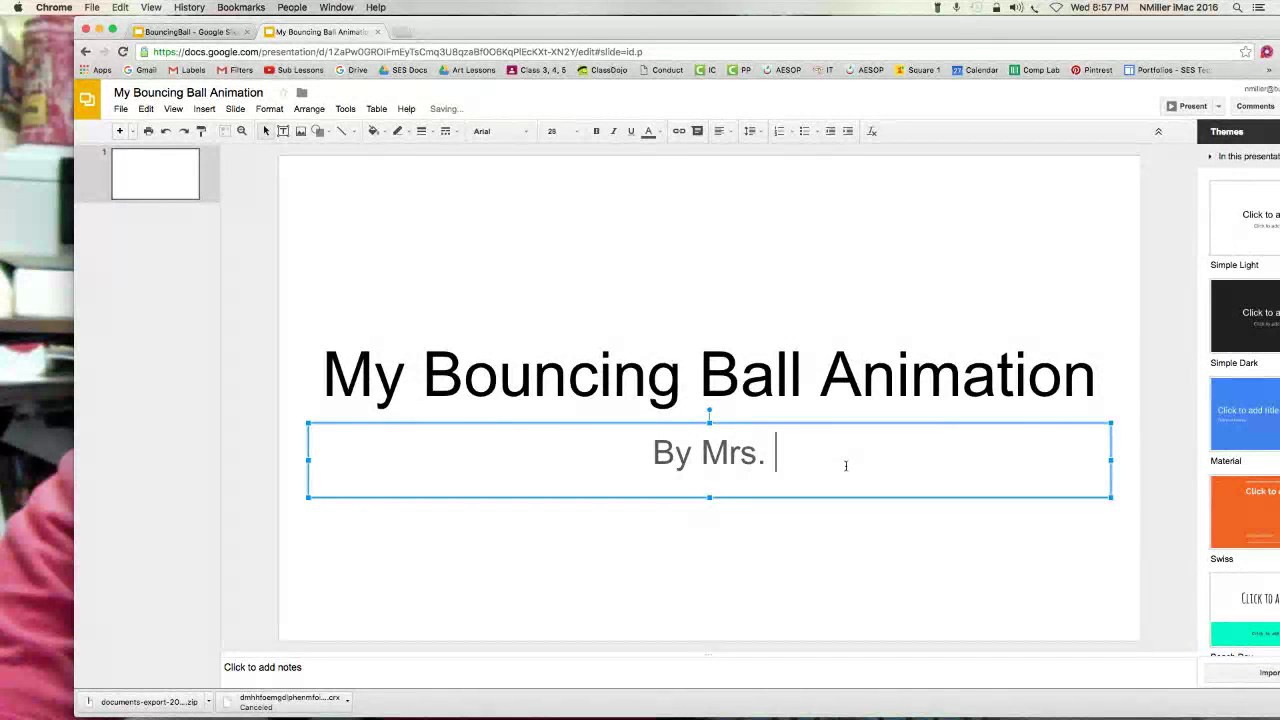
type("Miller")
left_click(795, 288)
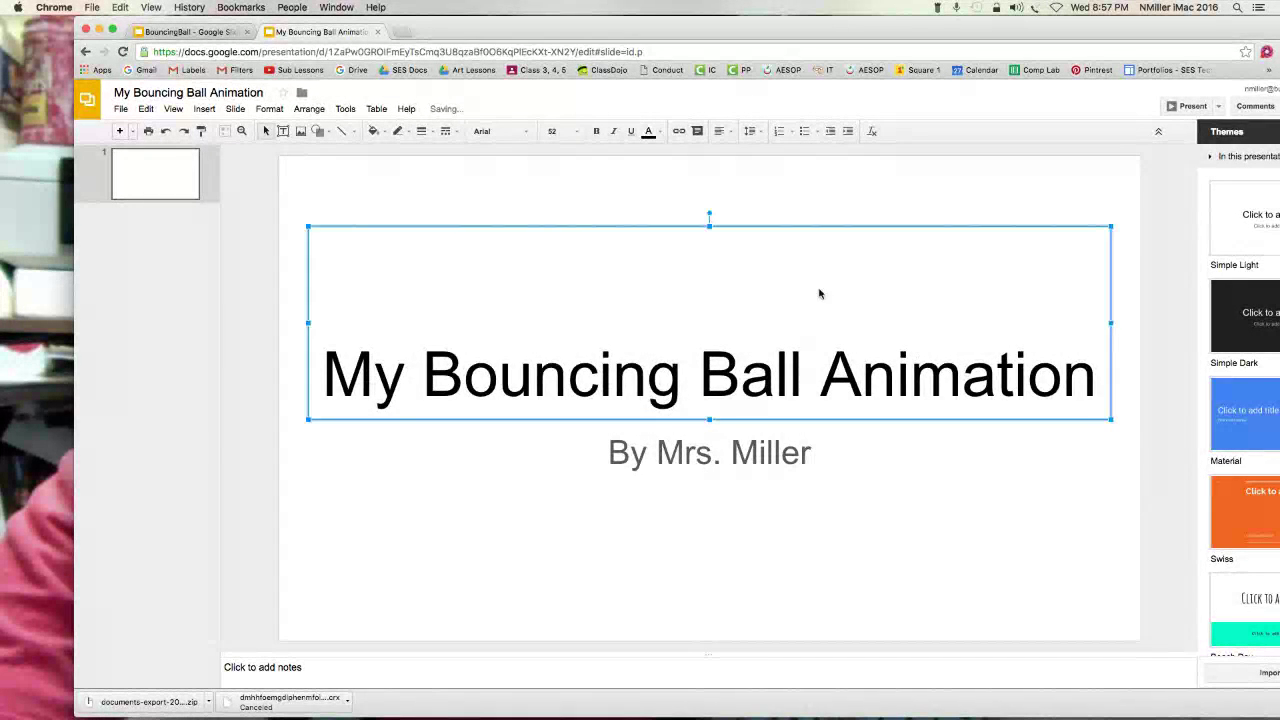
left_click(612, 205)
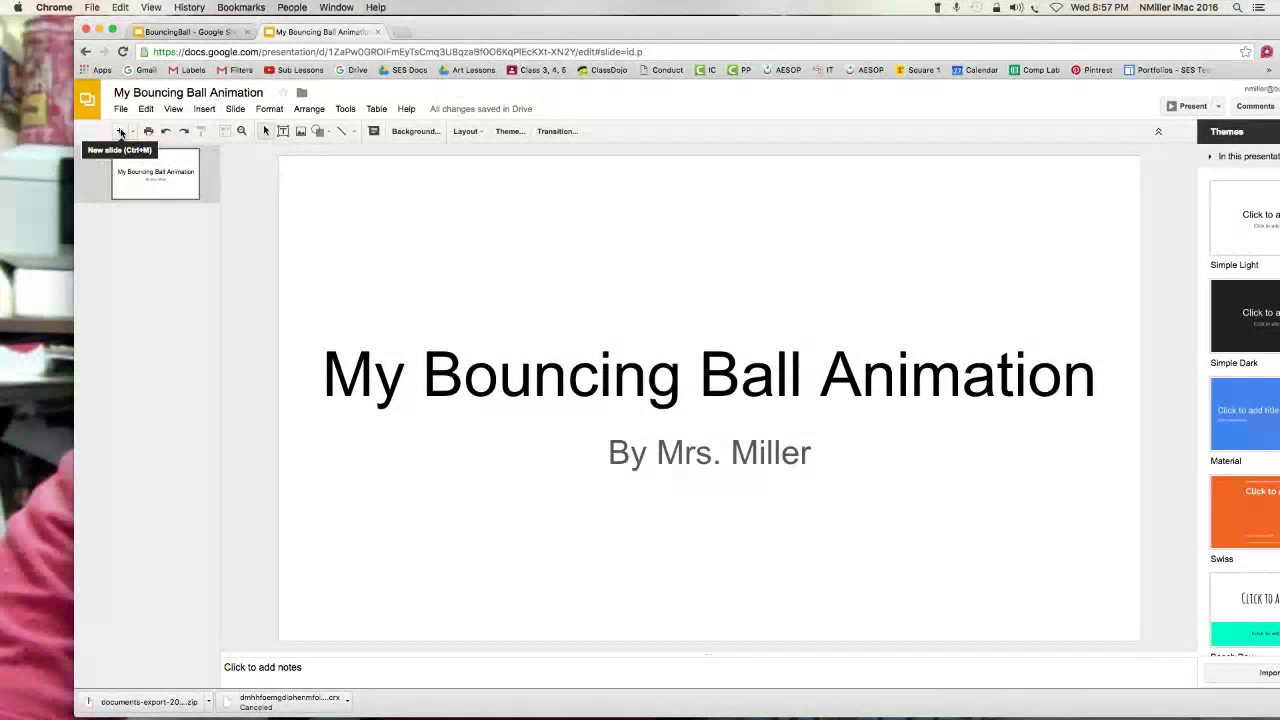
Add a second slide with the default title and body layout after the title slide.
left_click(121, 133)
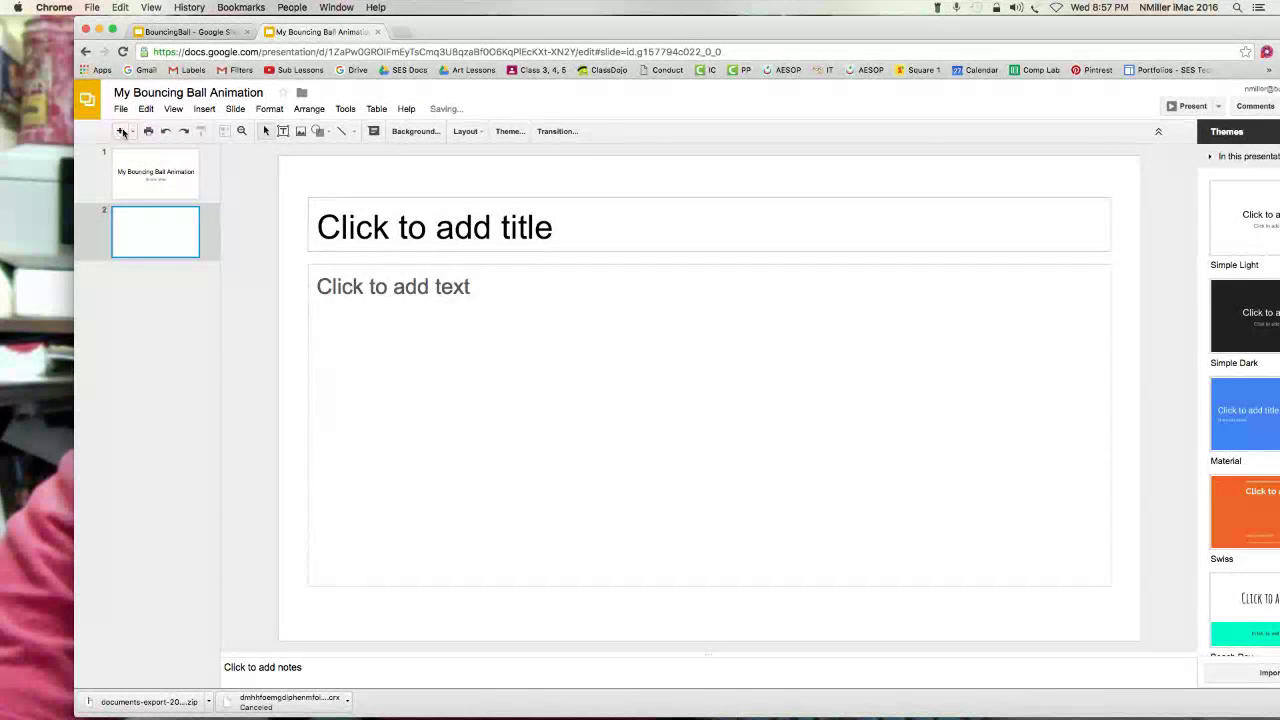
left_click(320, 203)
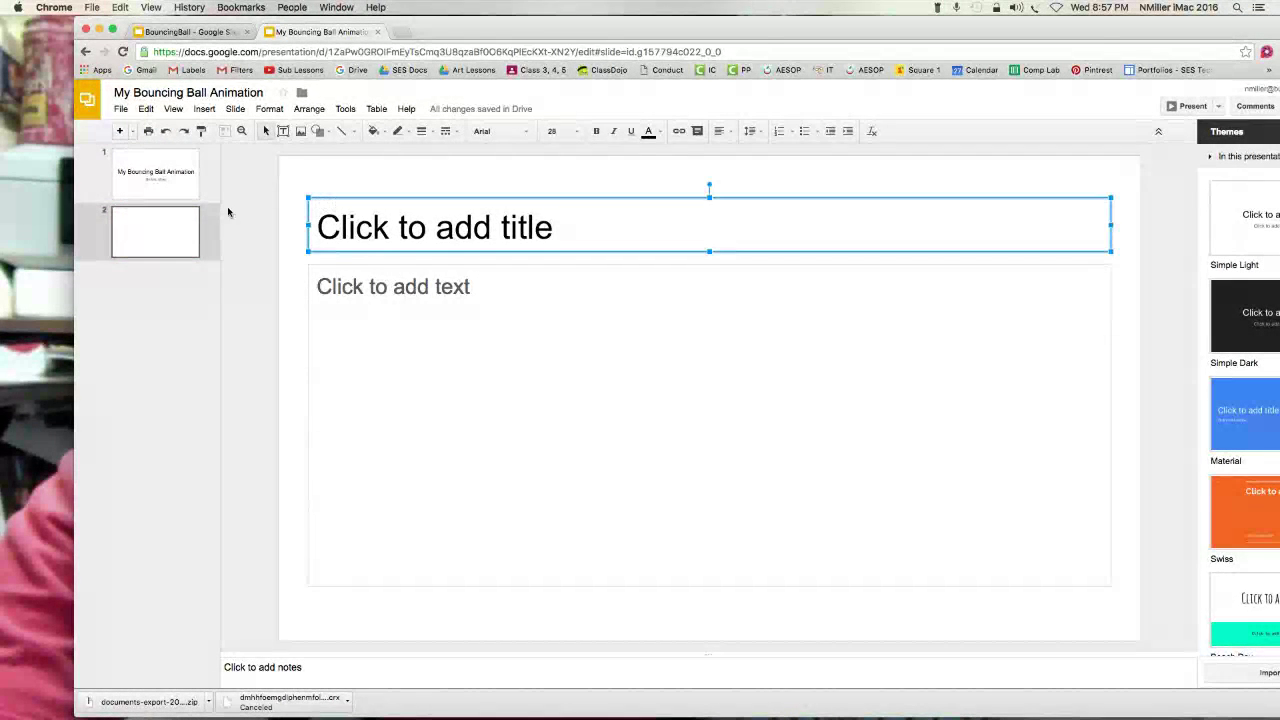
Switch back and forth between the title slide and the second slide to compare them.
key("Page_Up")
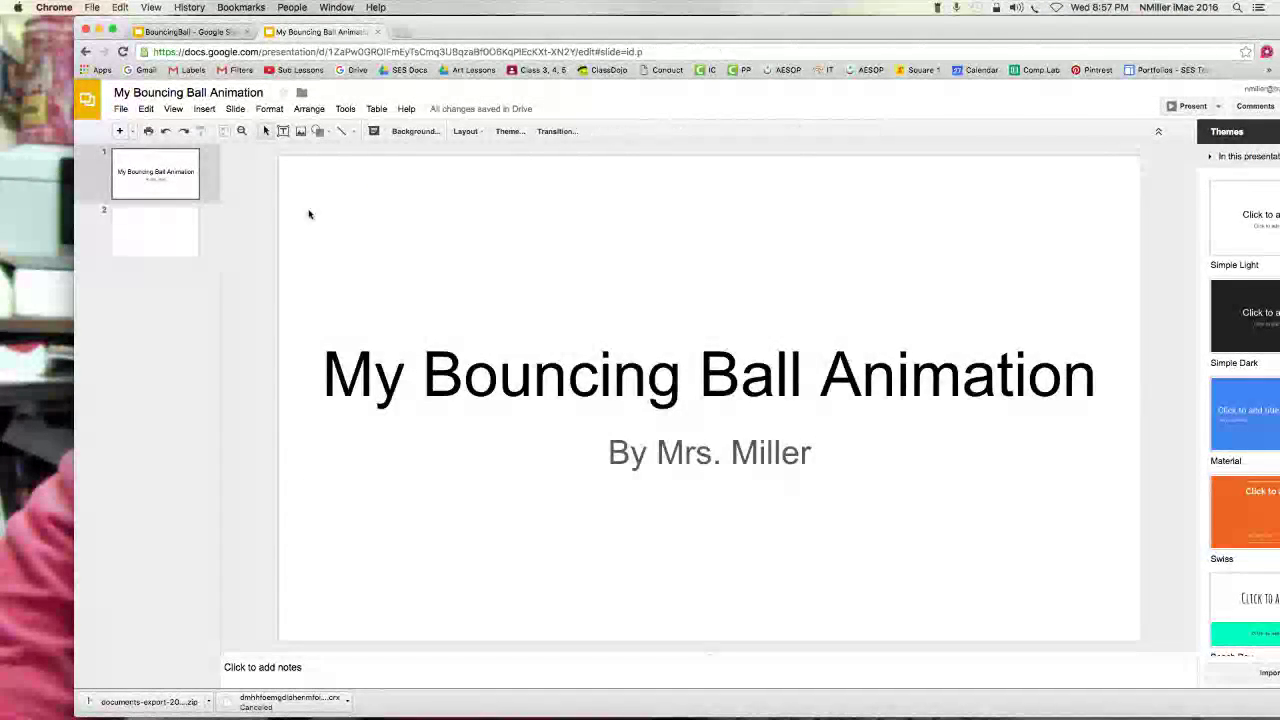
left_click(146, 173)
key("Down")
key("Up")
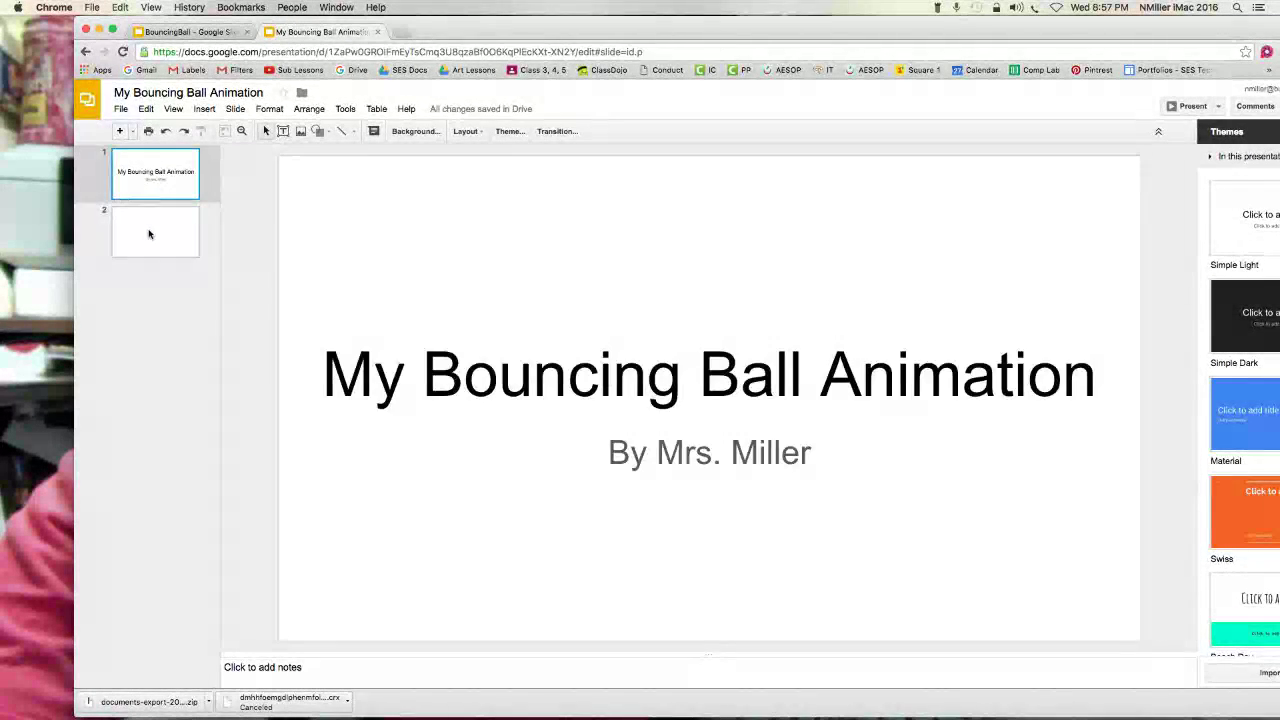
key("Down")
key("Up")
key("Down")
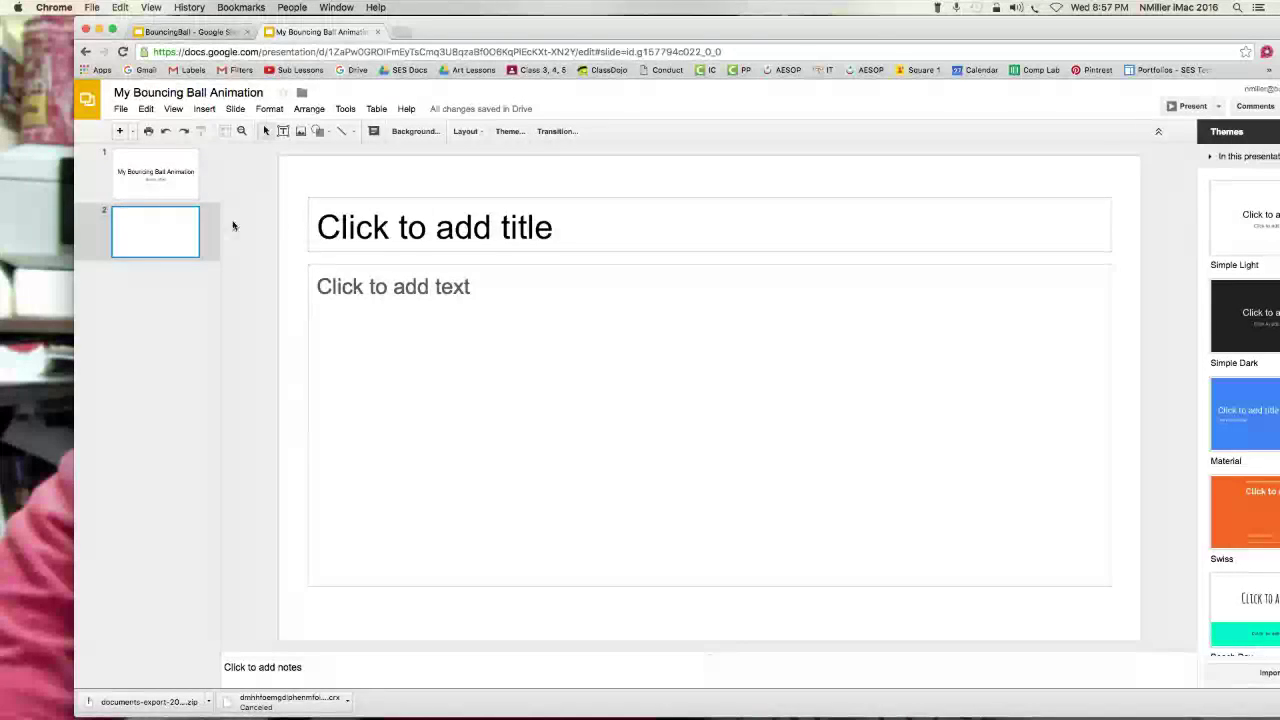
Delete the title and body text placeholders from slide 2 to leave it empty.
left_click(318, 199)
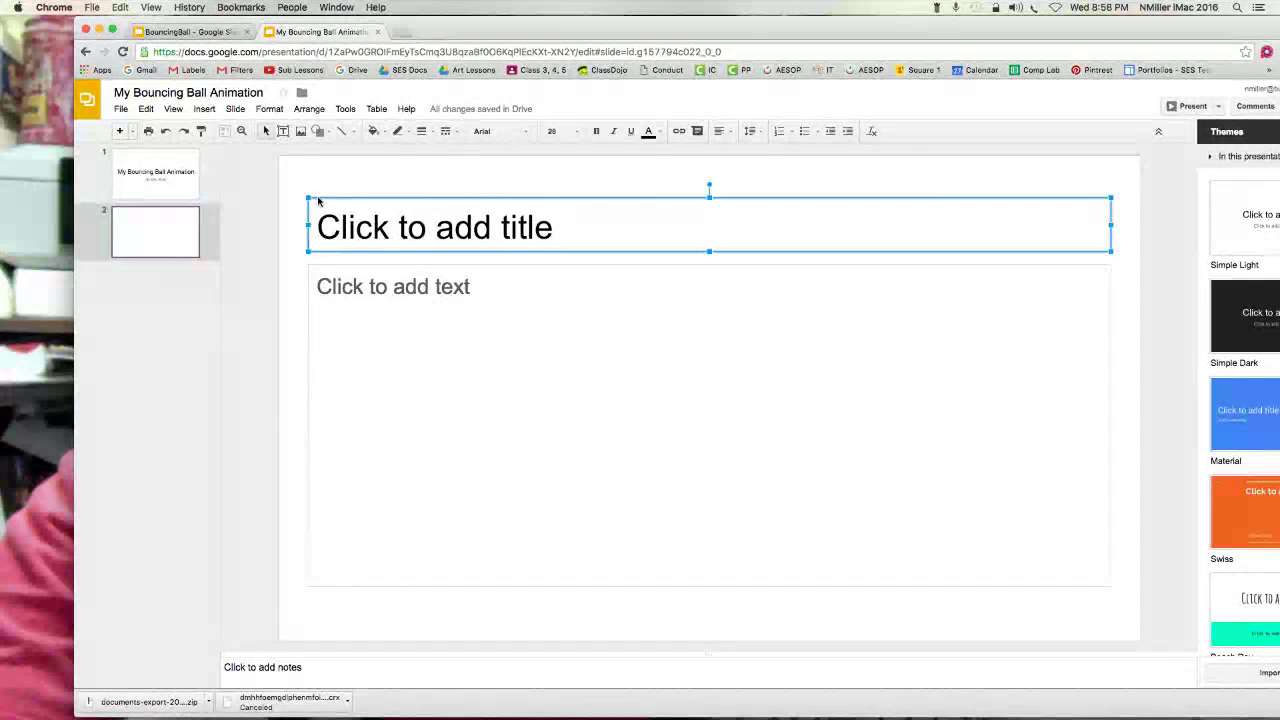
key("BackSpace")
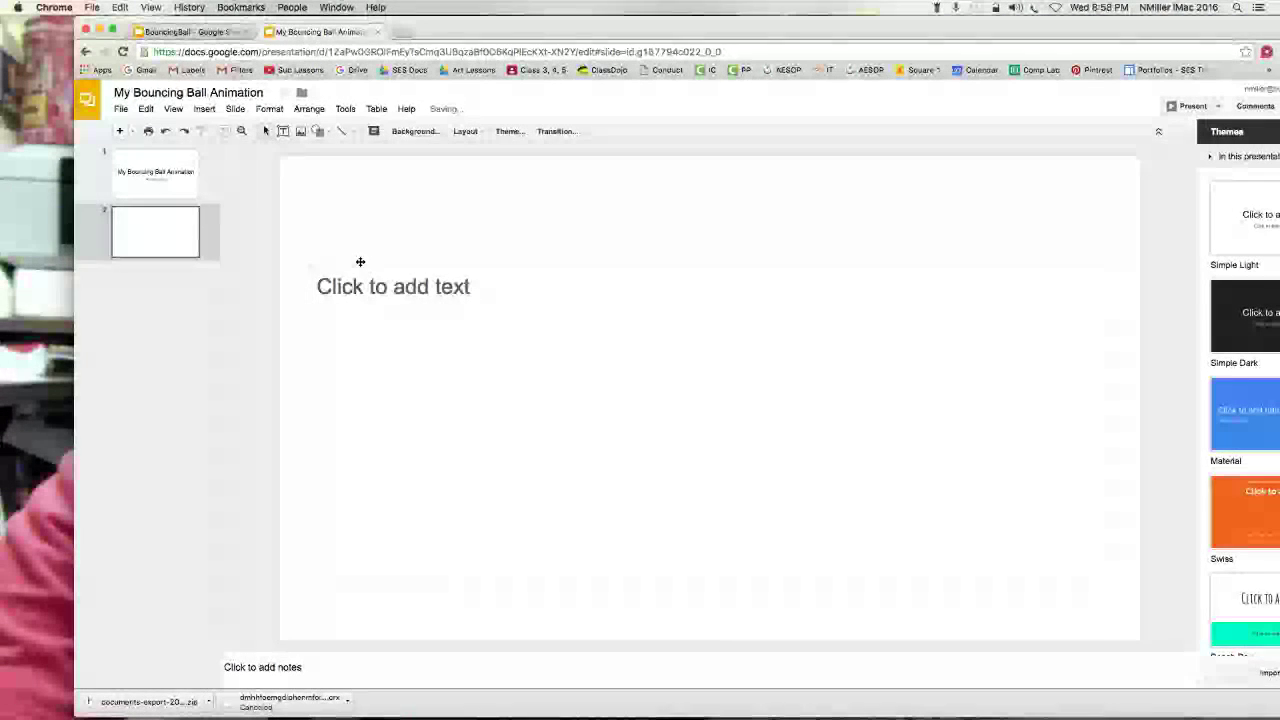
left_click(340, 264)
key("BackSpace")
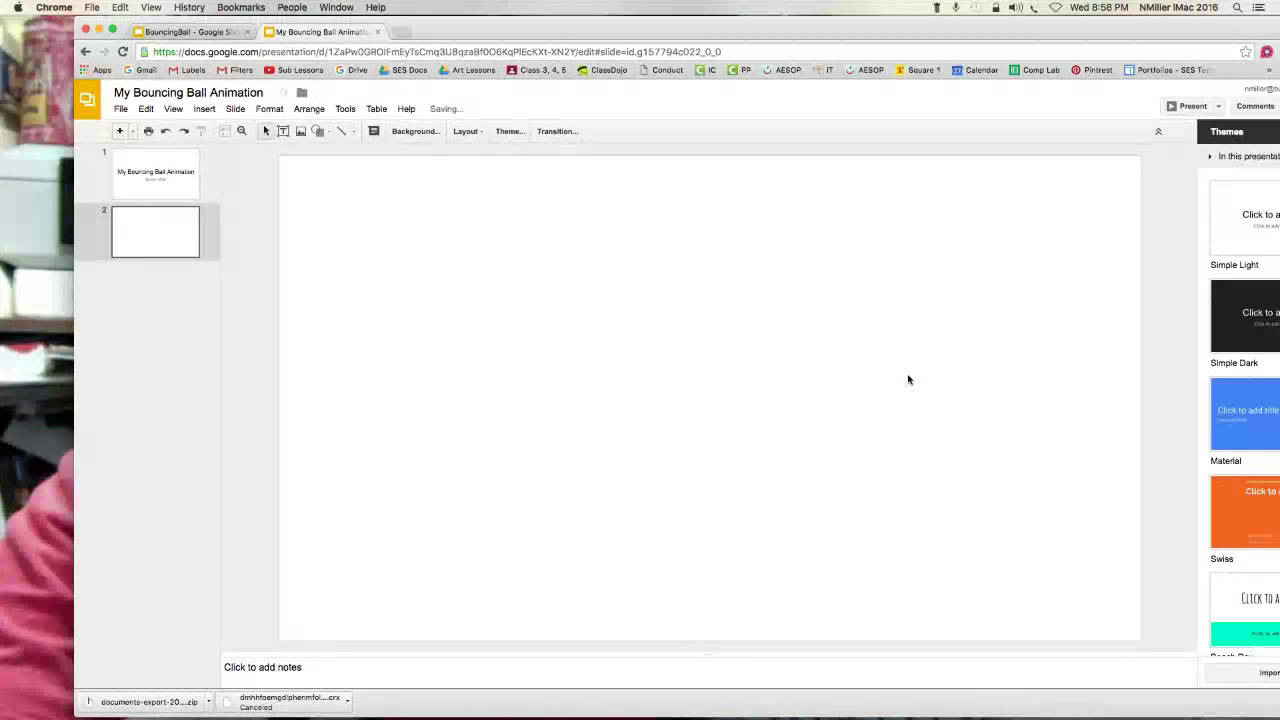
Add a slide with the Blank layout and delete the extra empty slide, keeping only one after the title slide.
left_click(134, 132)
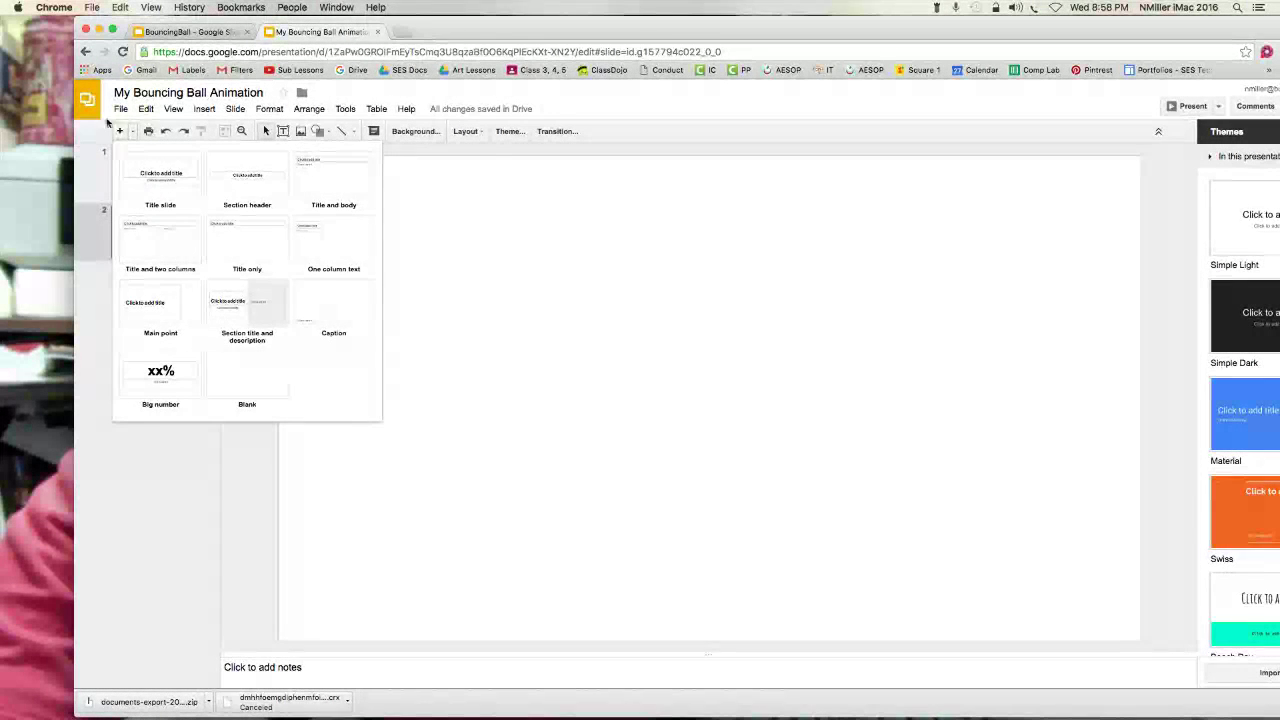
left_click(246, 390)
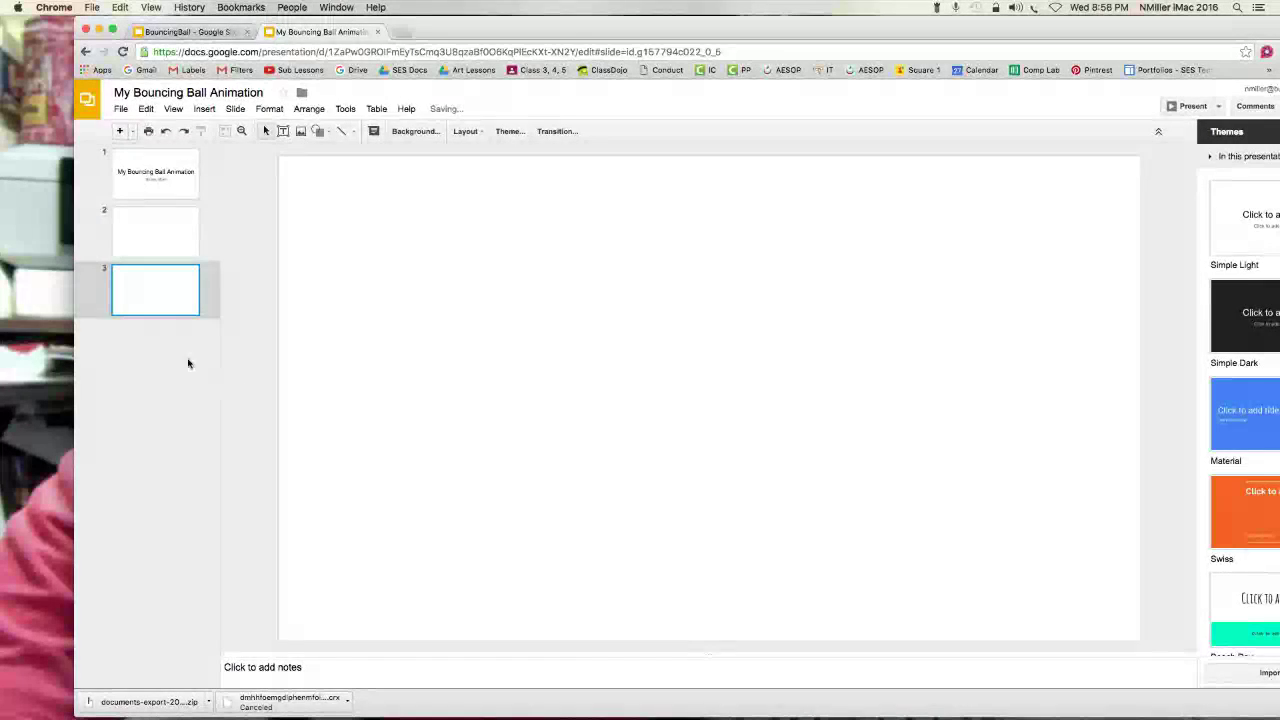
left_click(157, 230)
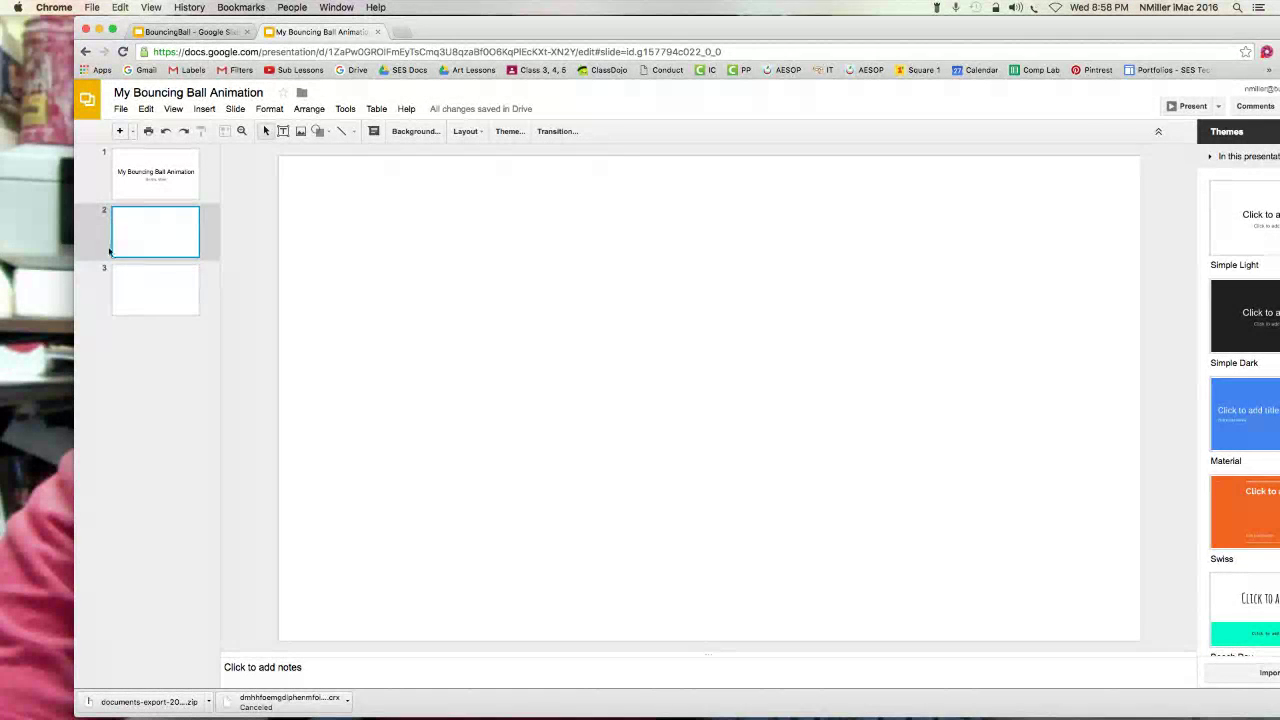
key("Delete")
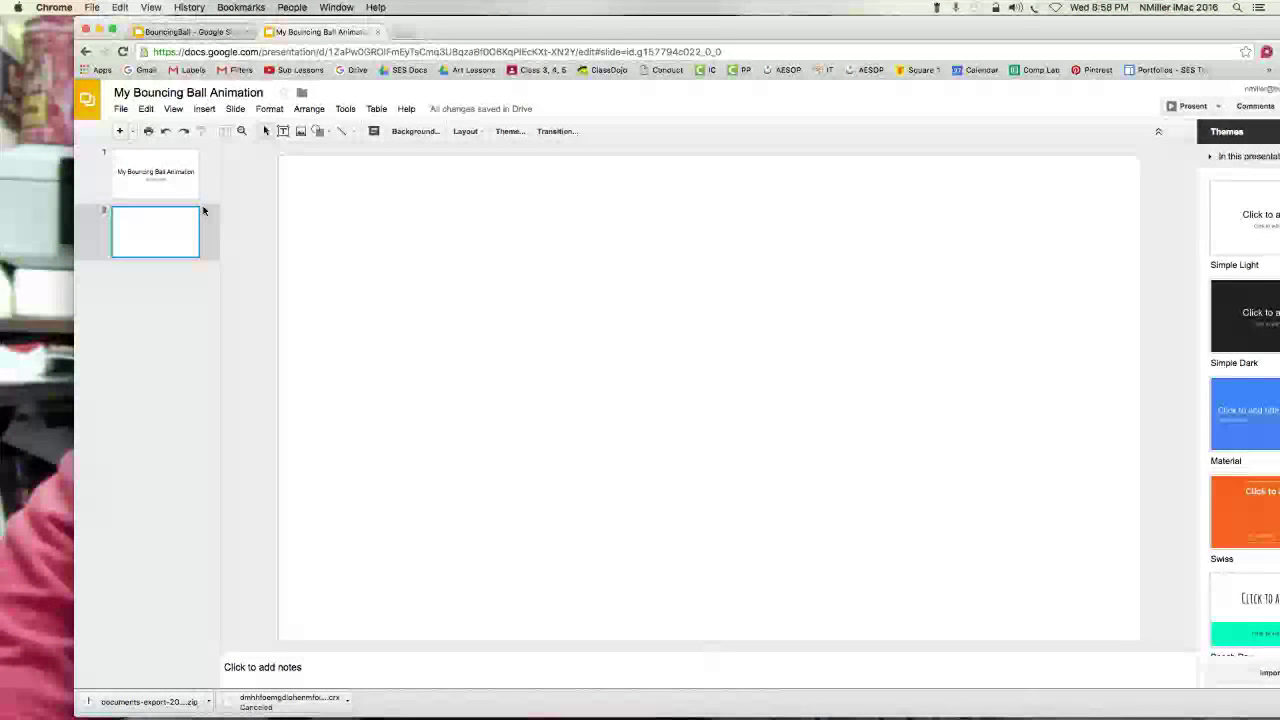
Draw a rectangle spanning the full width of slide 2 along its bottom edge as the ground.
left_click(320, 132)
mouse_move(340, 158)
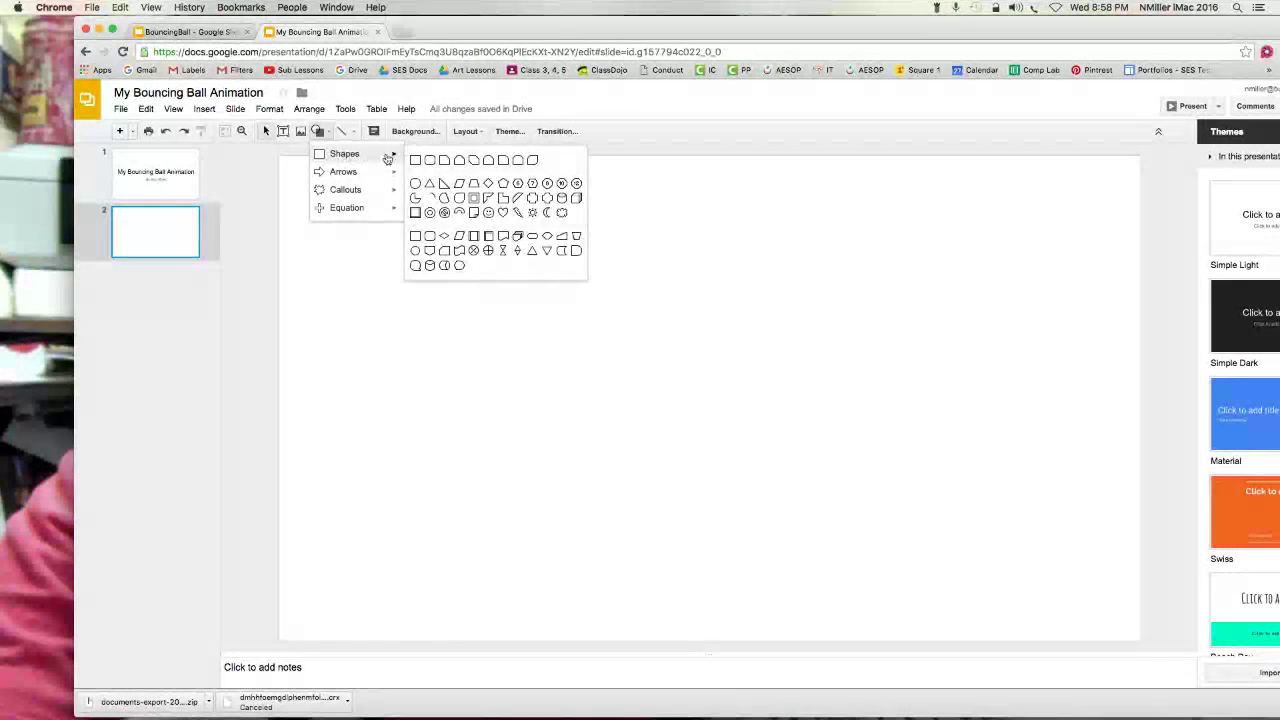
left_click(413, 161)
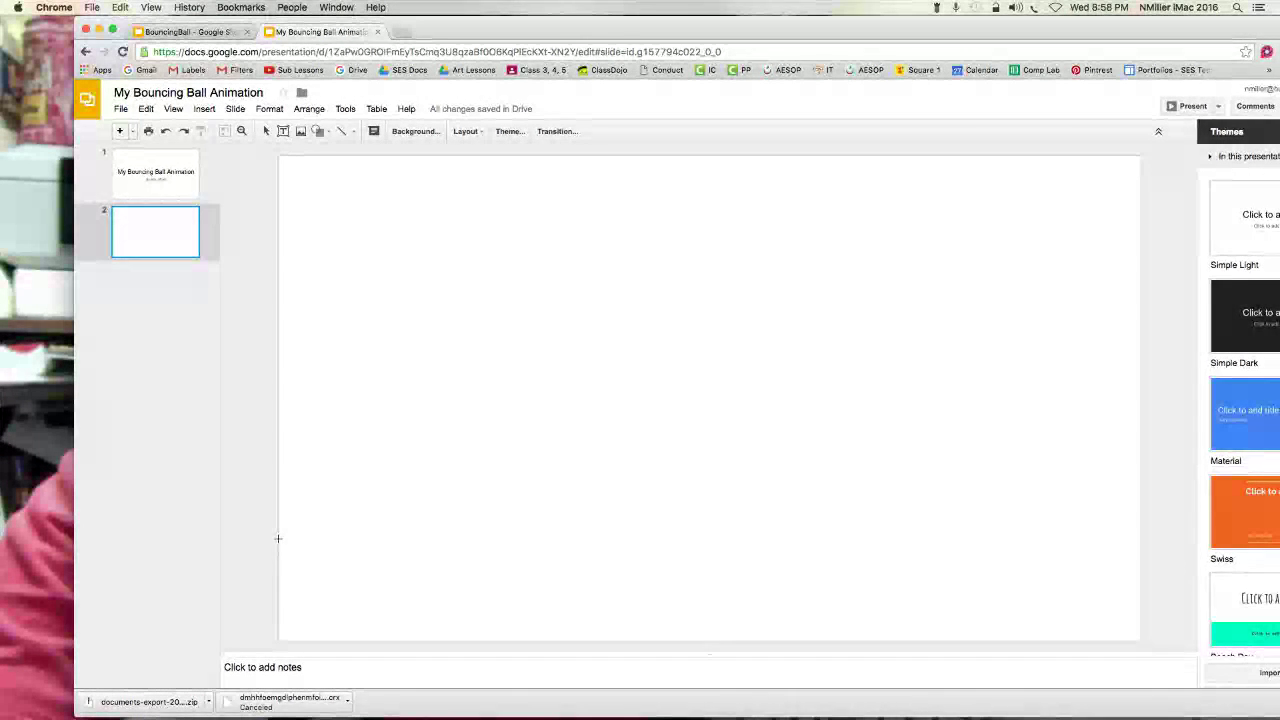
left_click_drag(277, 537, 1140, 641)
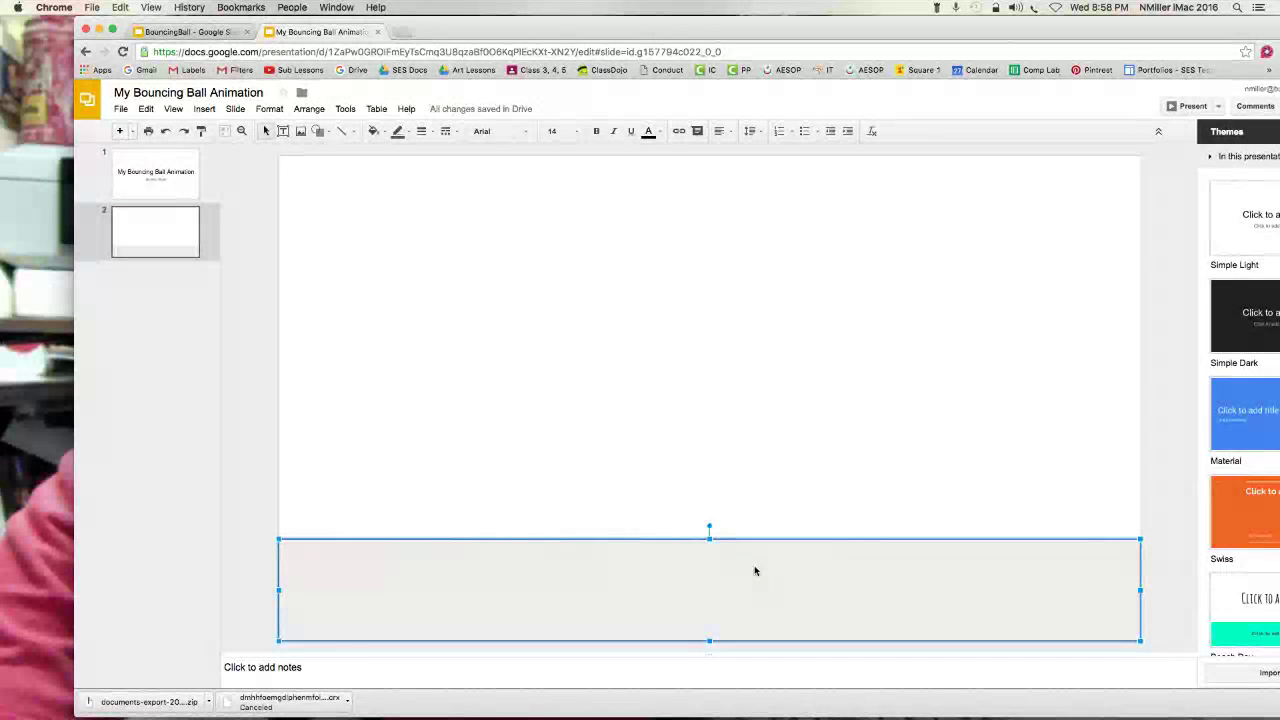
Fill the ground rectangle on slide 2 with bright green.
left_click(376, 131)
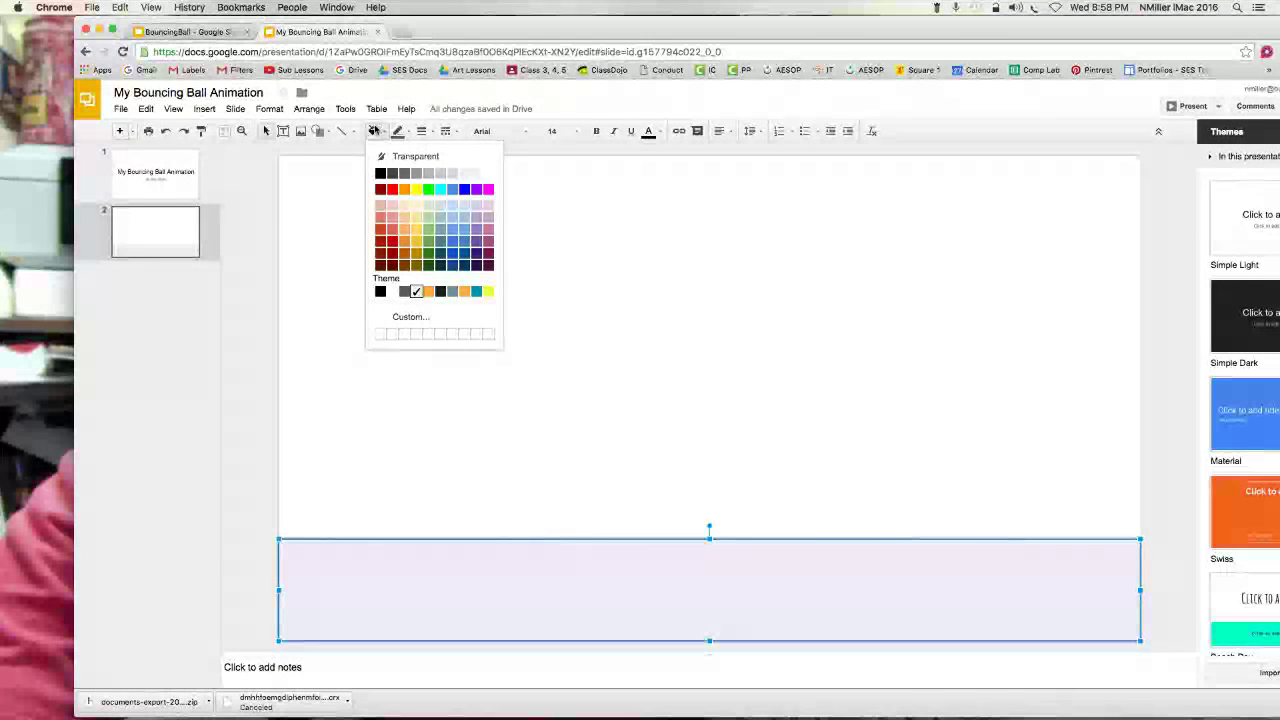
left_click(428, 189)
left_click(541, 406)
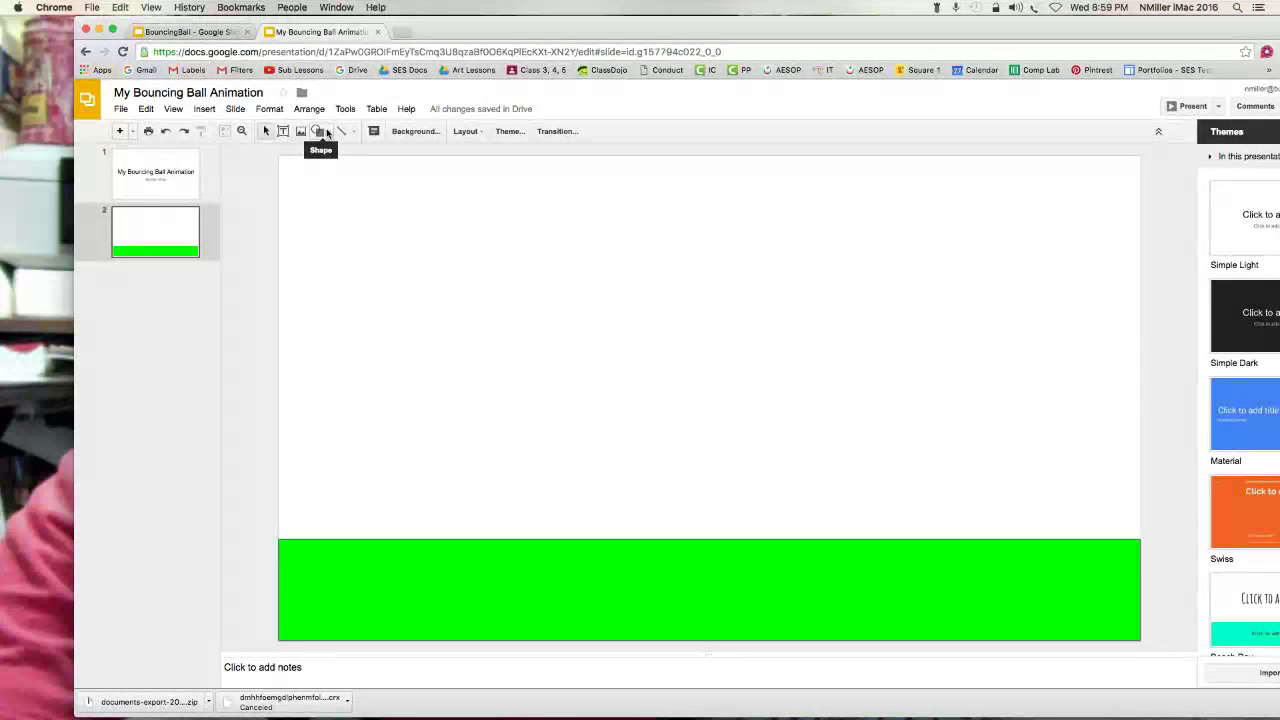
Draw a small circle for the ball straddling slide 2's left edge, above the green ground.
left_click(327, 134)
mouse_move(338, 156)
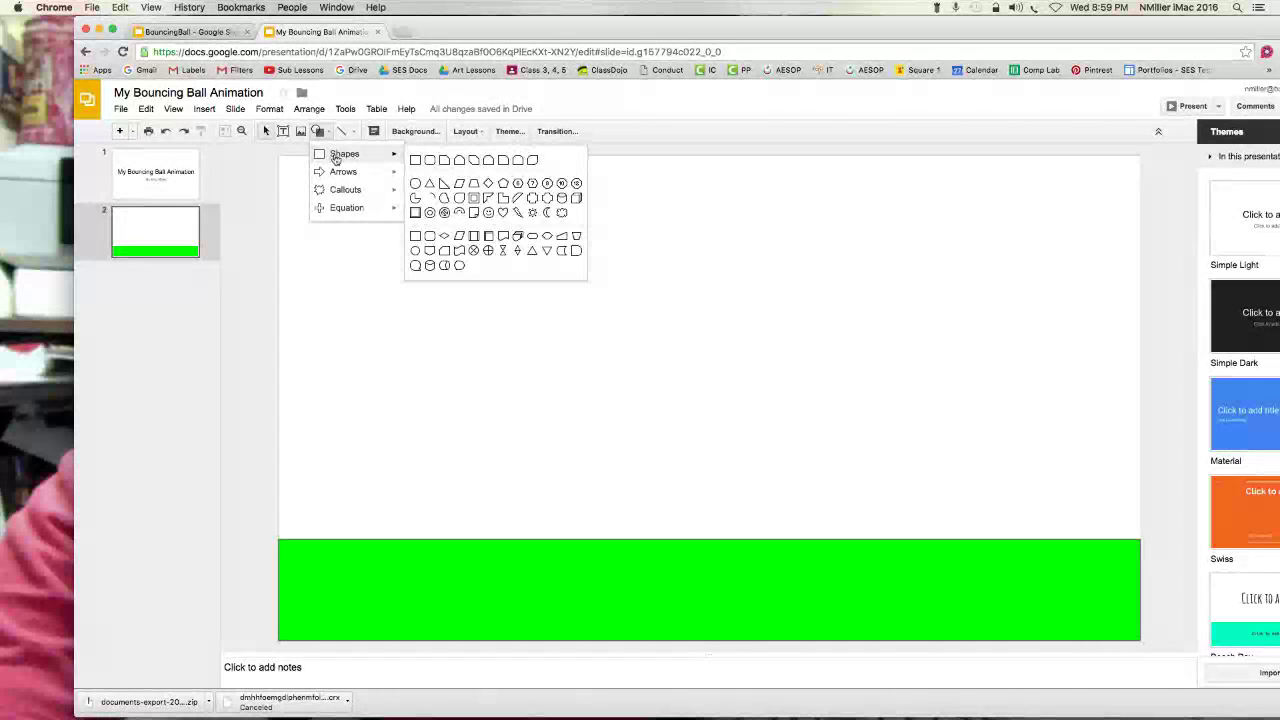
left_click(419, 185)
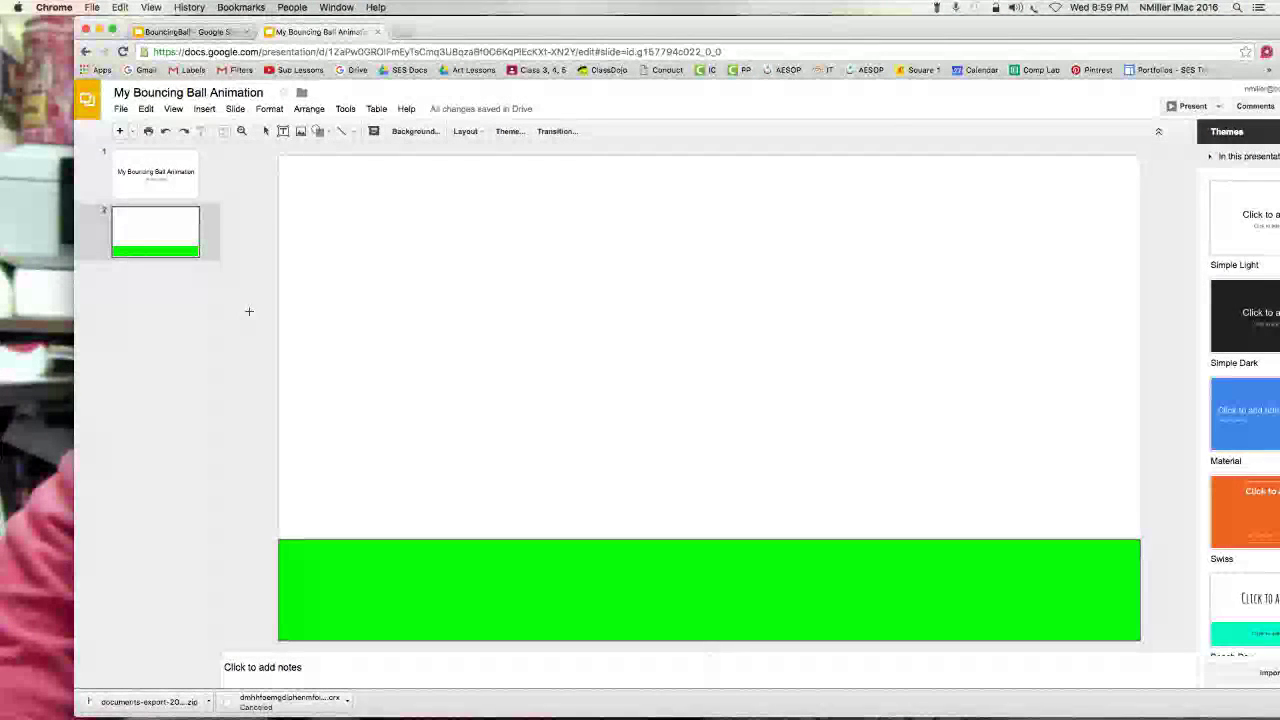
left_click_drag(251, 311, 313, 376)
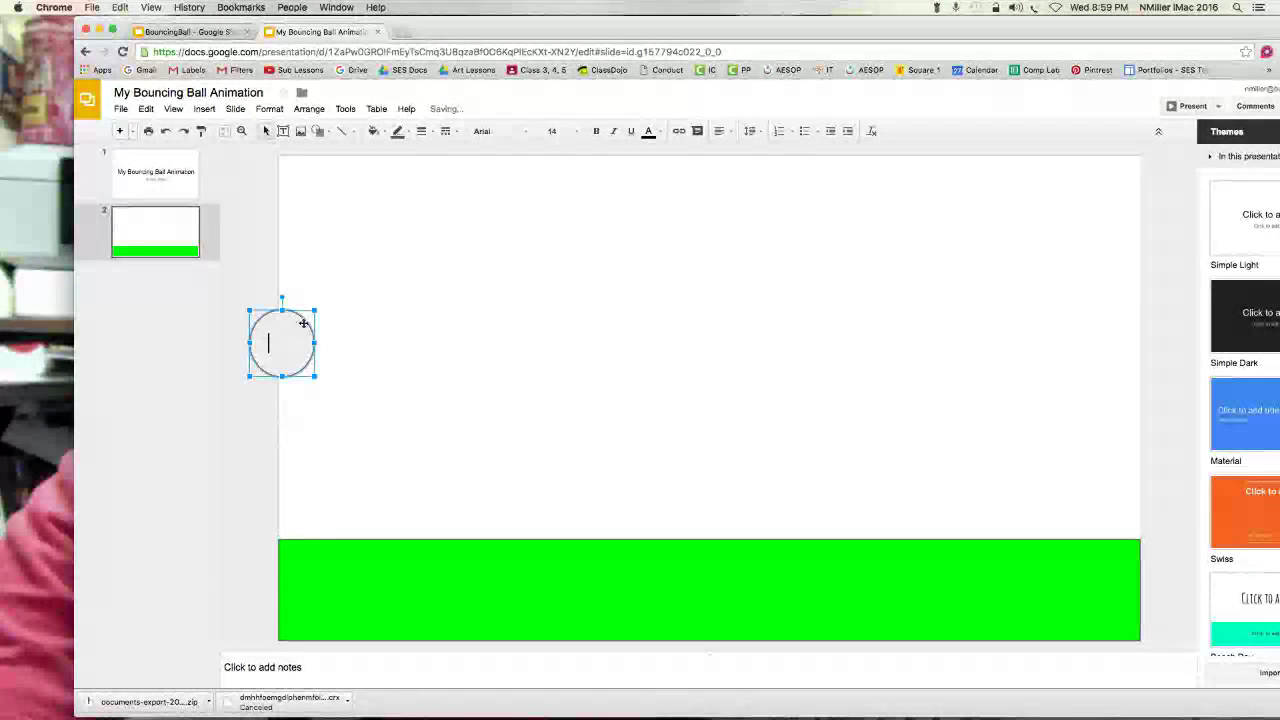
left_click(271, 223)
Fill the ball on slide 2 with red and enlarge it very slightly from its upper-left corner.
left_click(297, 343)
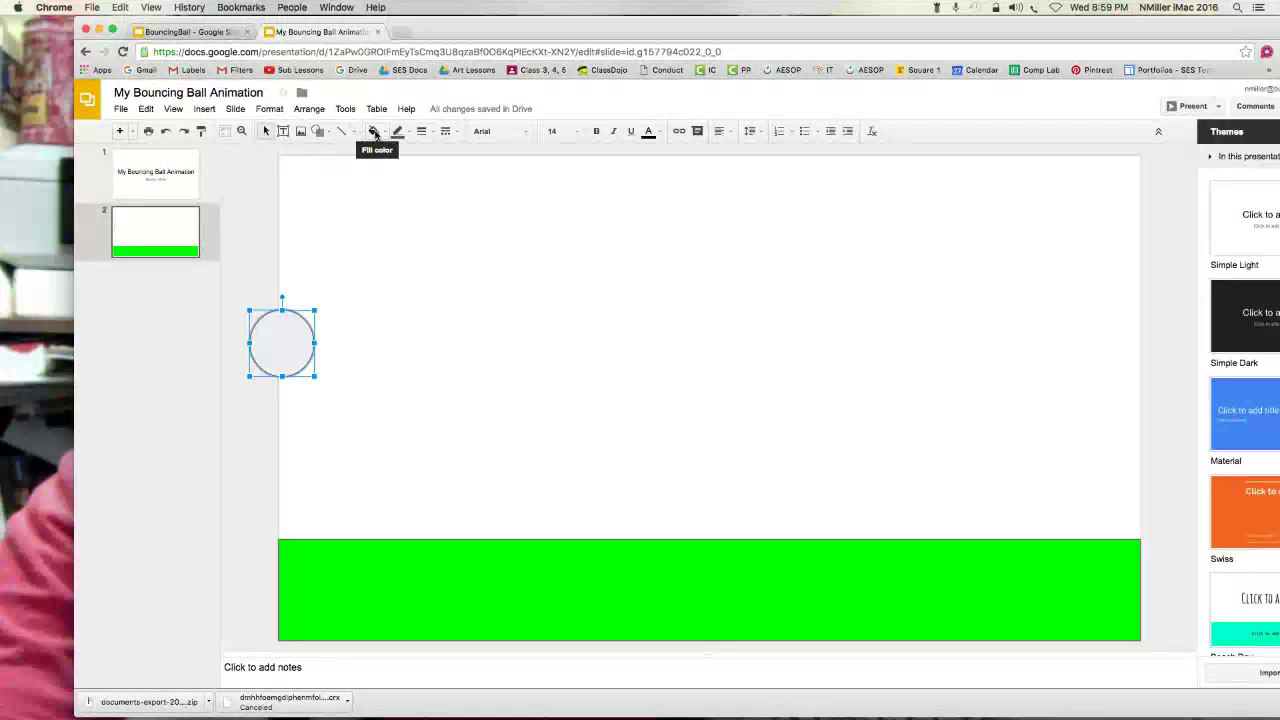
left_click(374, 132)
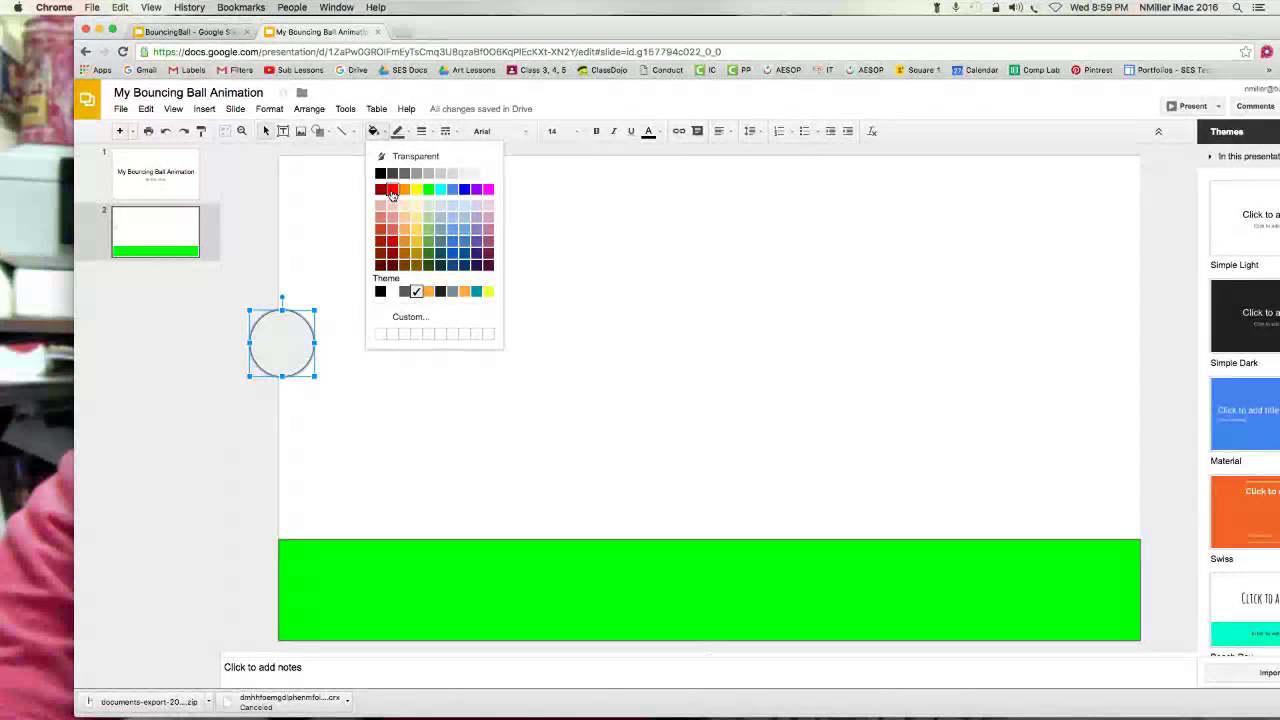
left_click(392, 193)
left_click(261, 264)
left_click(250, 312)
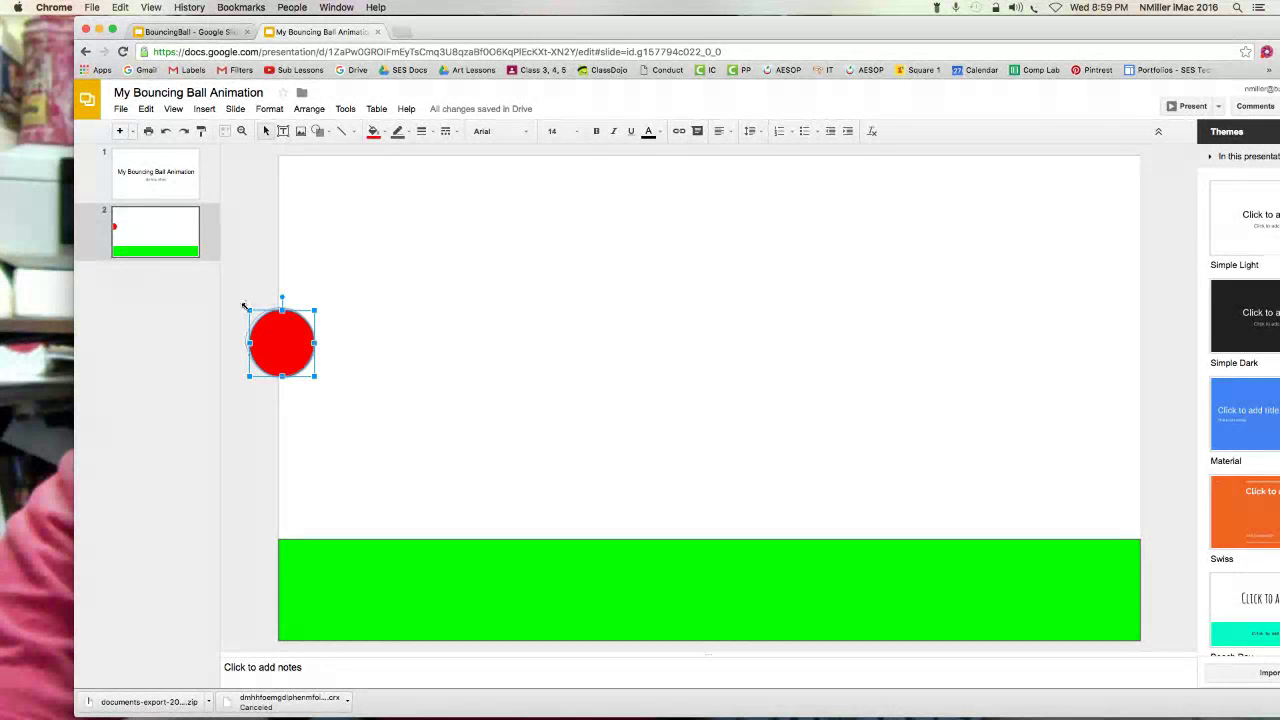
left_click_drag(245, 310, 242, 308)
left_click(264, 388)
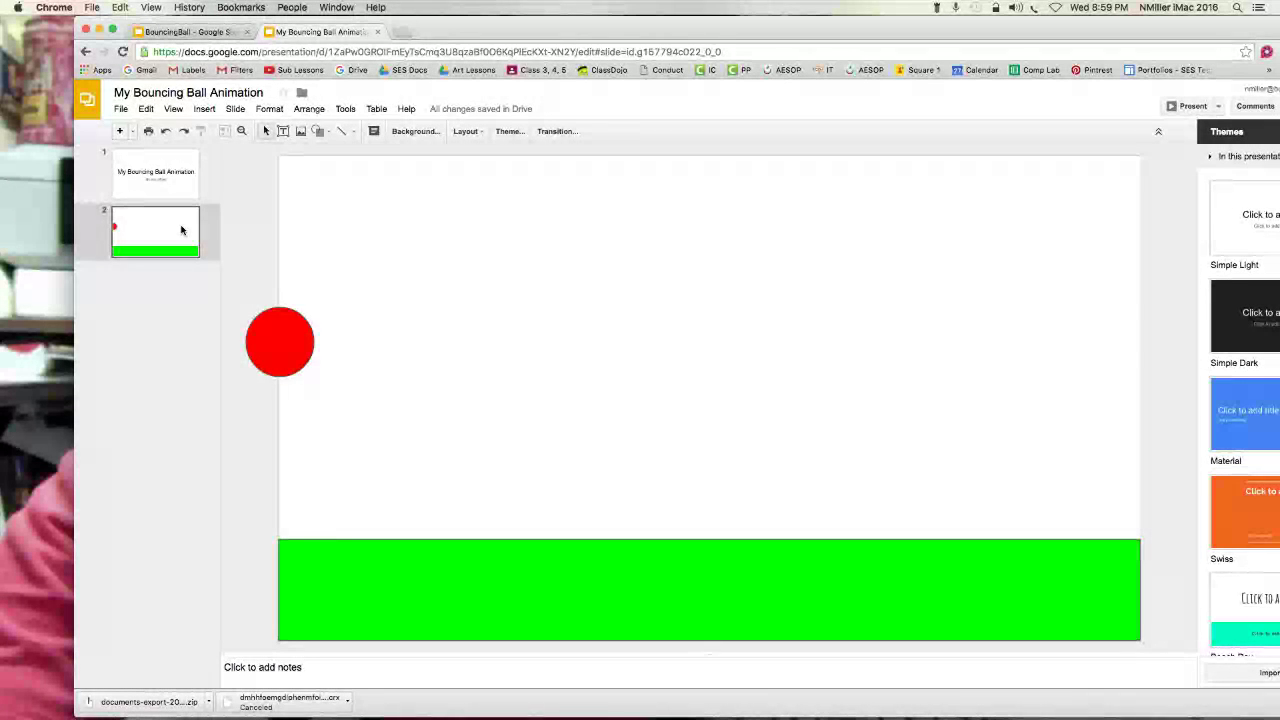
Copy slide 2 and paste the copy directly after it as slide 3.
left_click(145, 110)
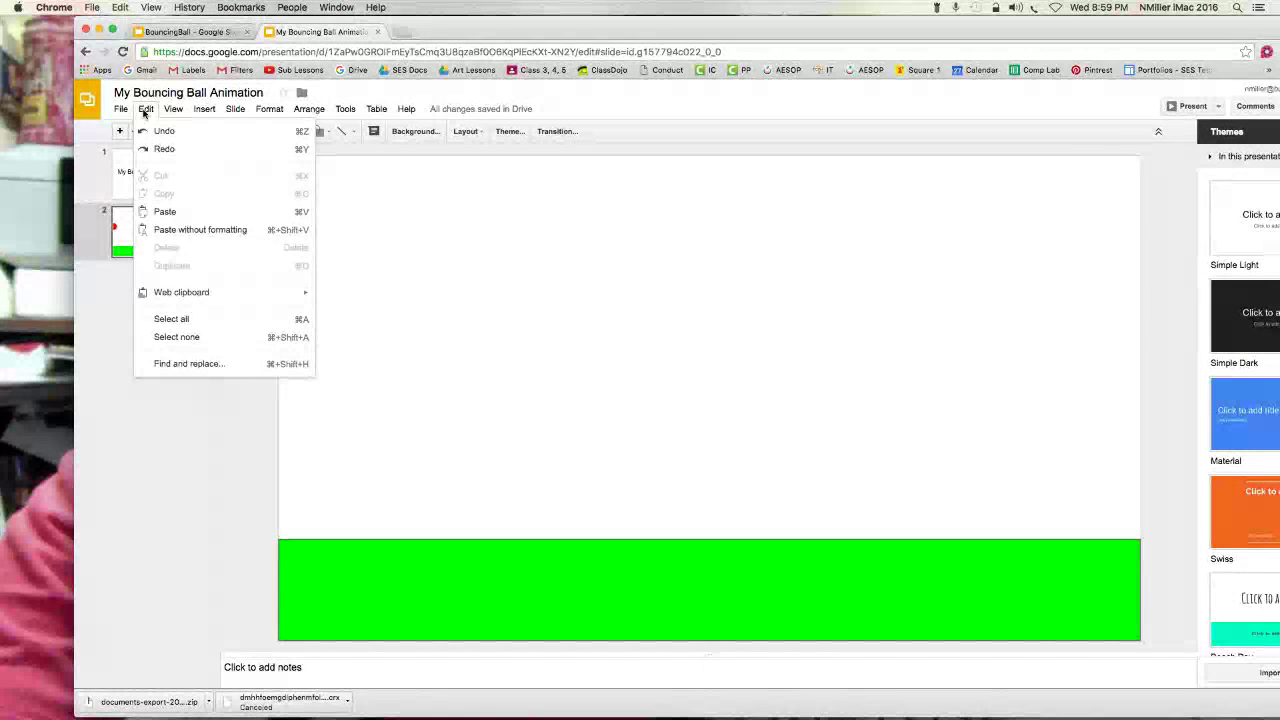
left_click(155, 235)
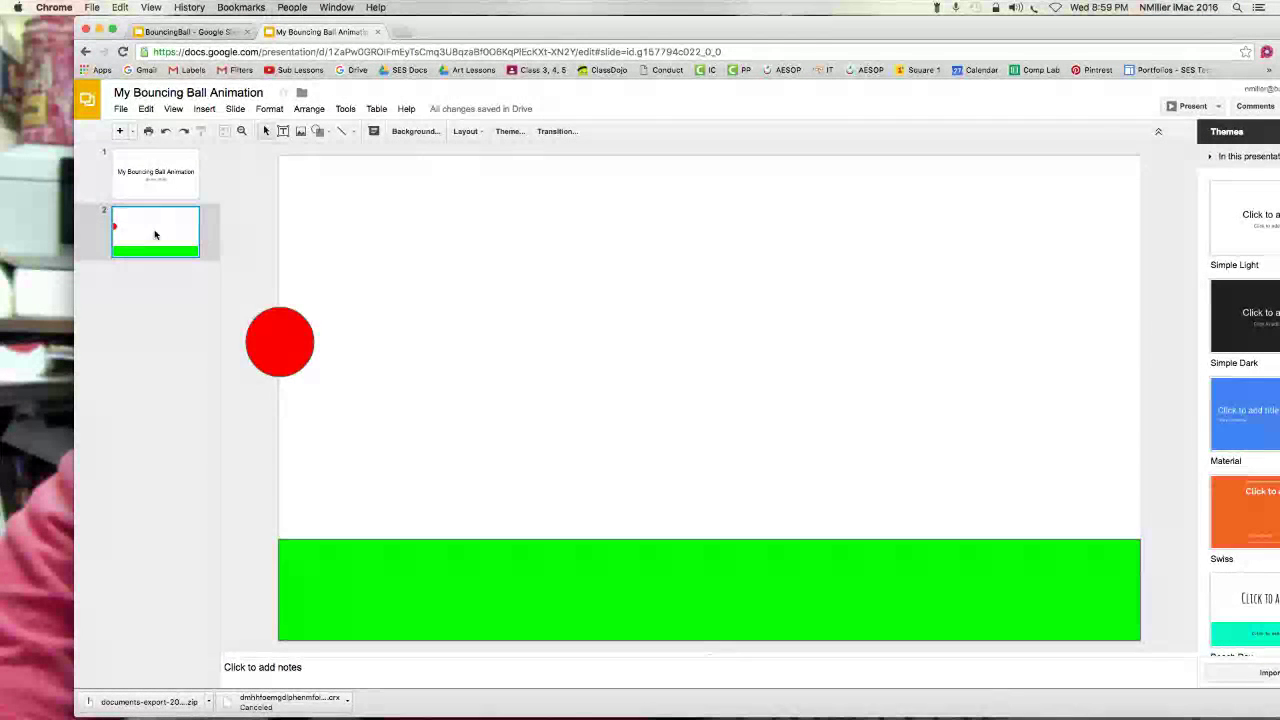
left_click(145, 109)
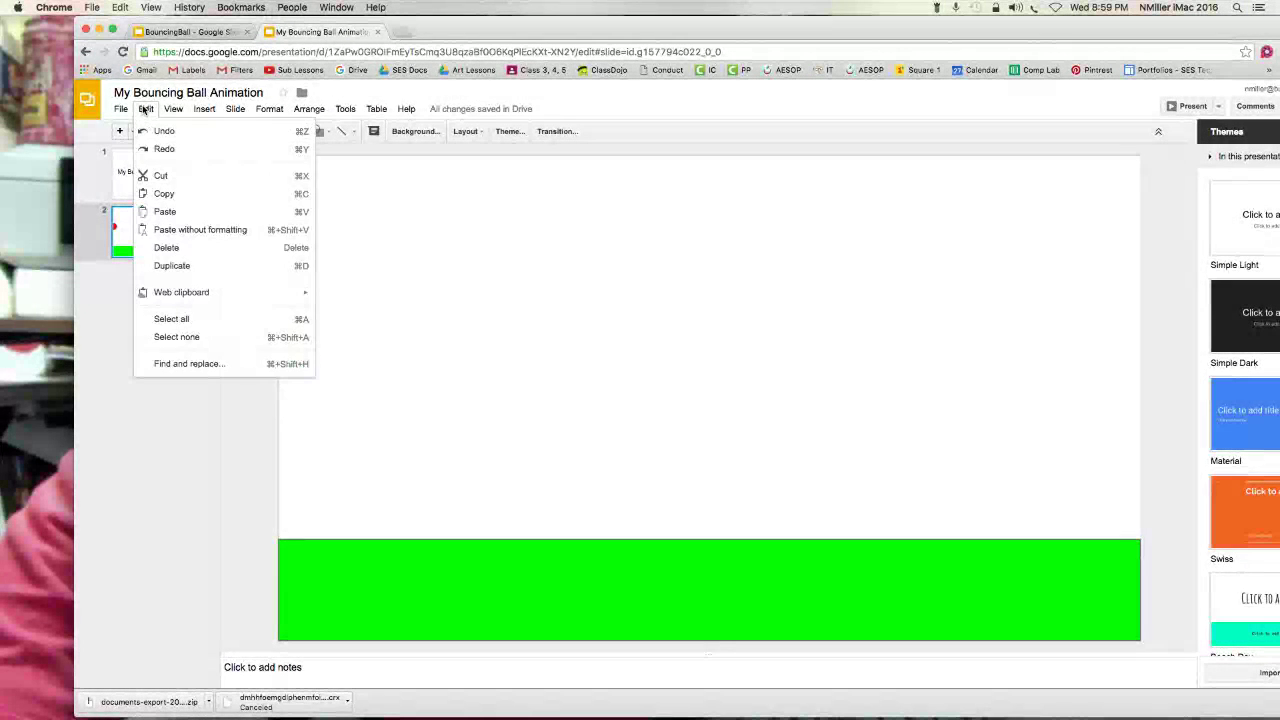
left_click(163, 196)
left_click(157, 313)
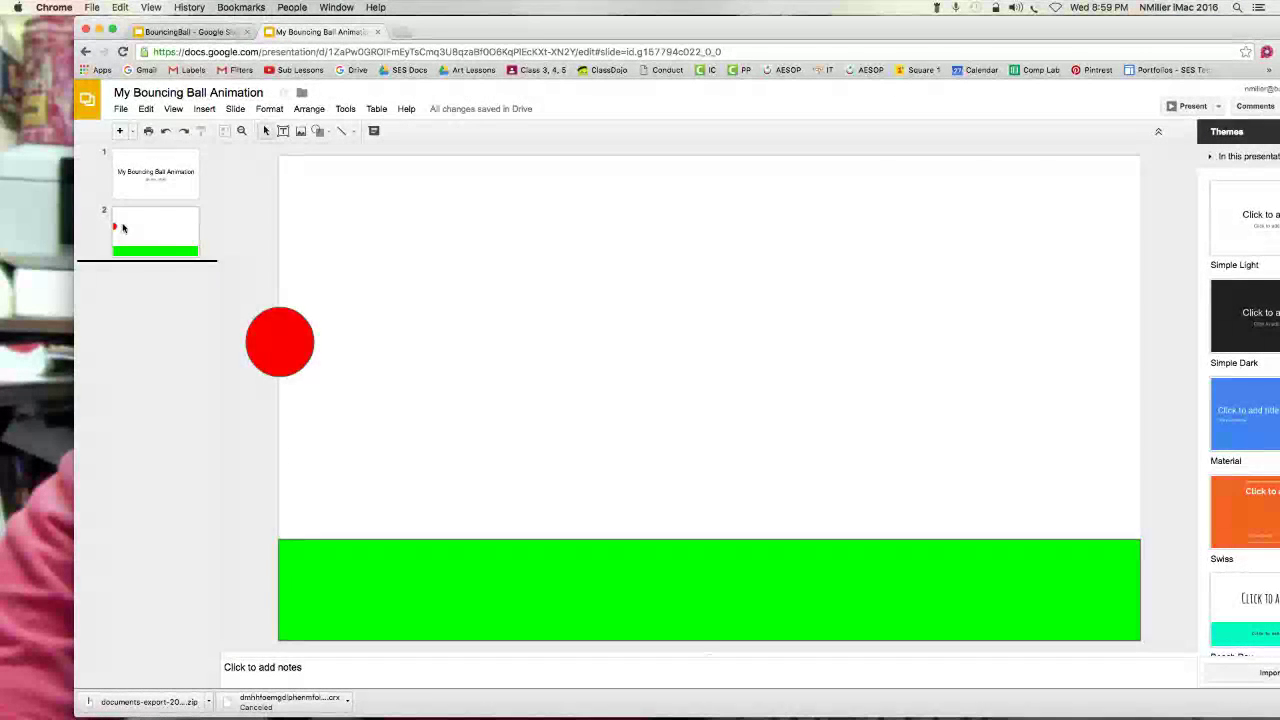
left_click(146, 108)
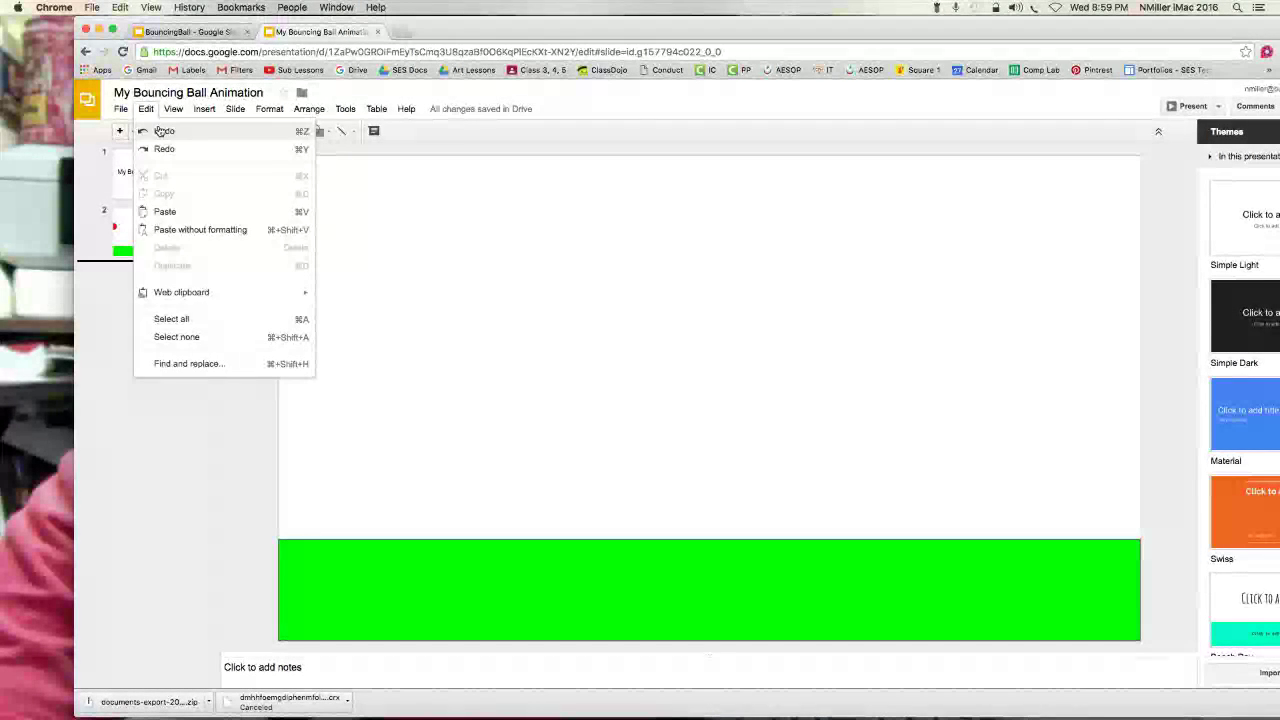
left_click(163, 209)
Switch back and forth between slides 2 and 3 to compare the original with its copy.
left_click(171, 246)
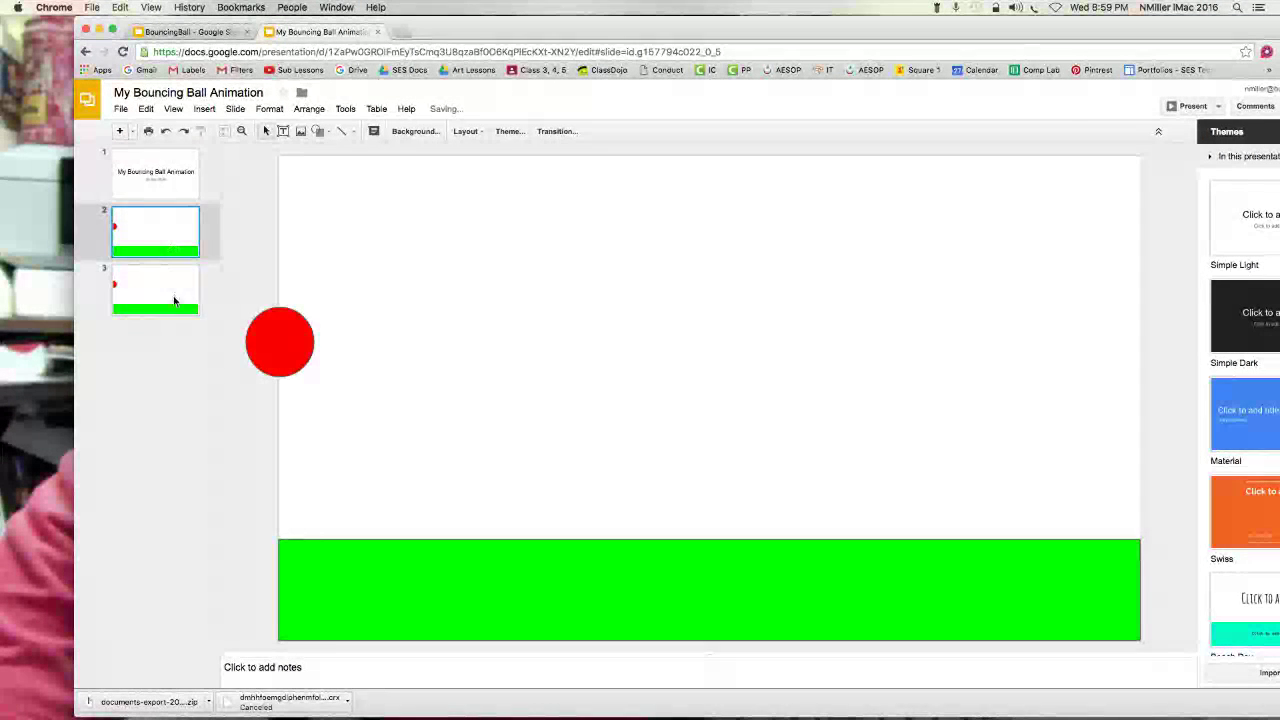
left_click(153, 289)
left_click(148, 248)
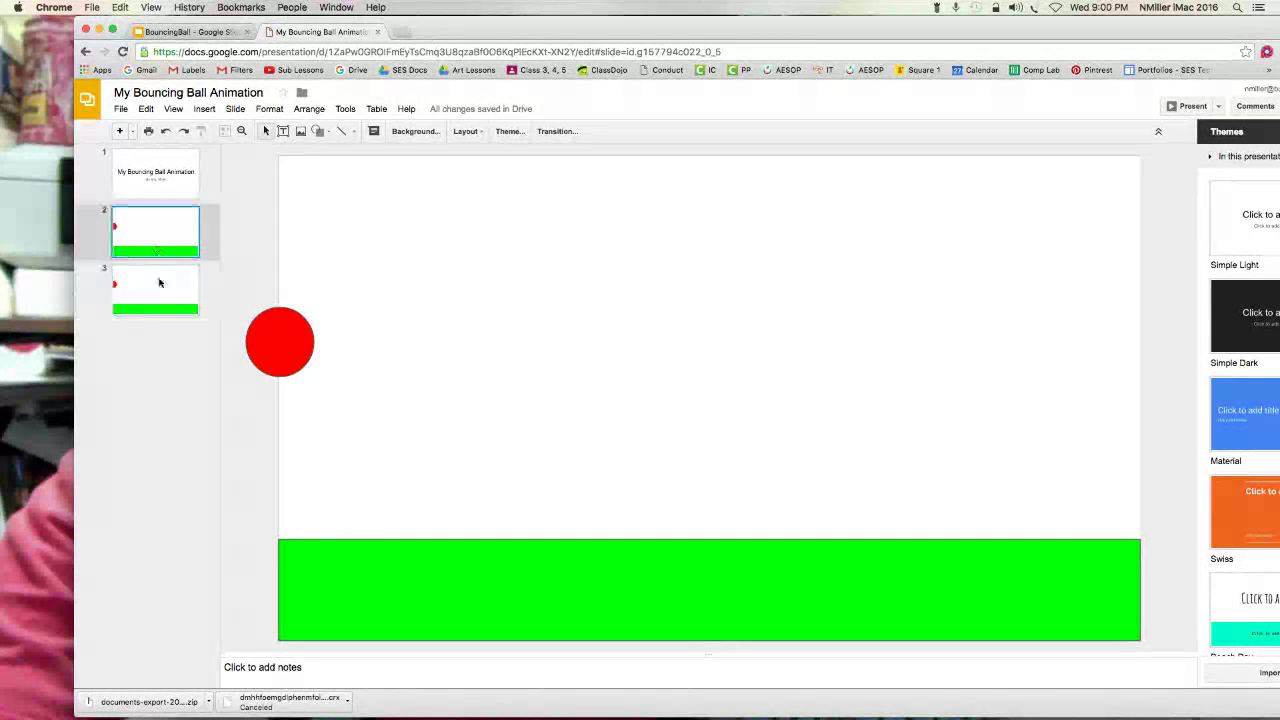
left_click(160, 284)
left_click(147, 247)
left_click(155, 292)
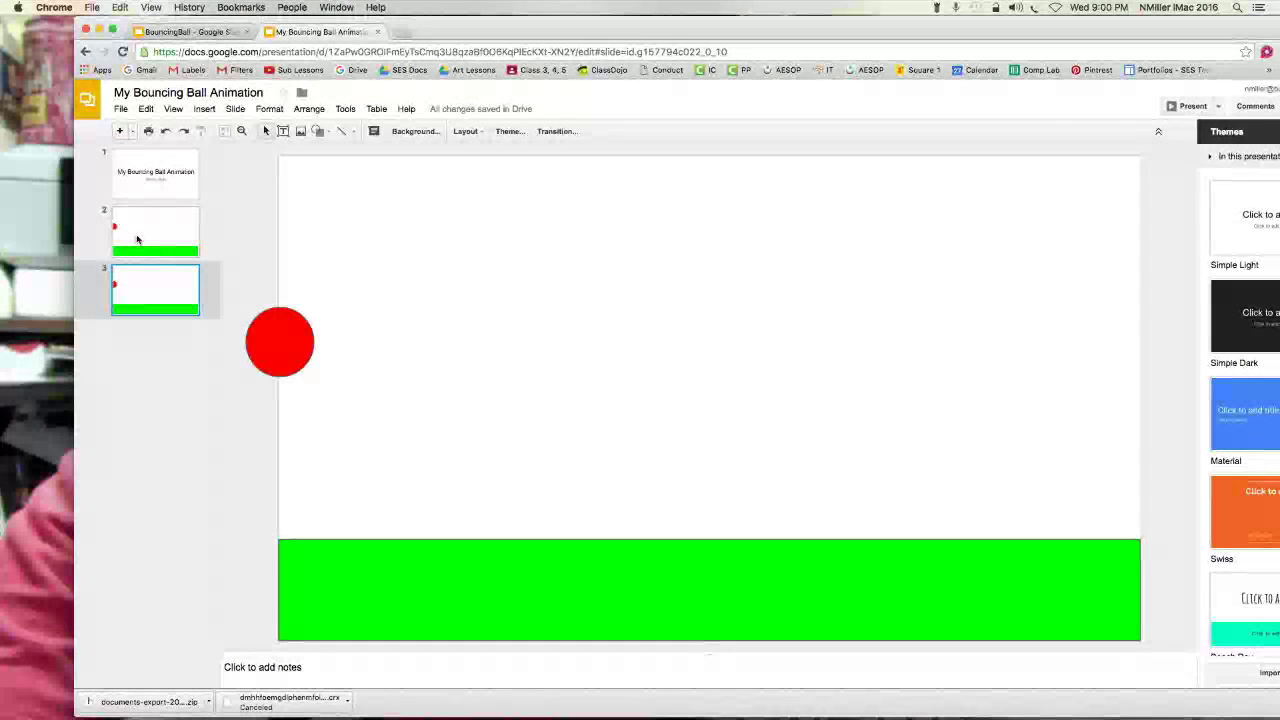
left_click(147, 251)
left_click(141, 284)
left_click(144, 249)
left_click(145, 295)
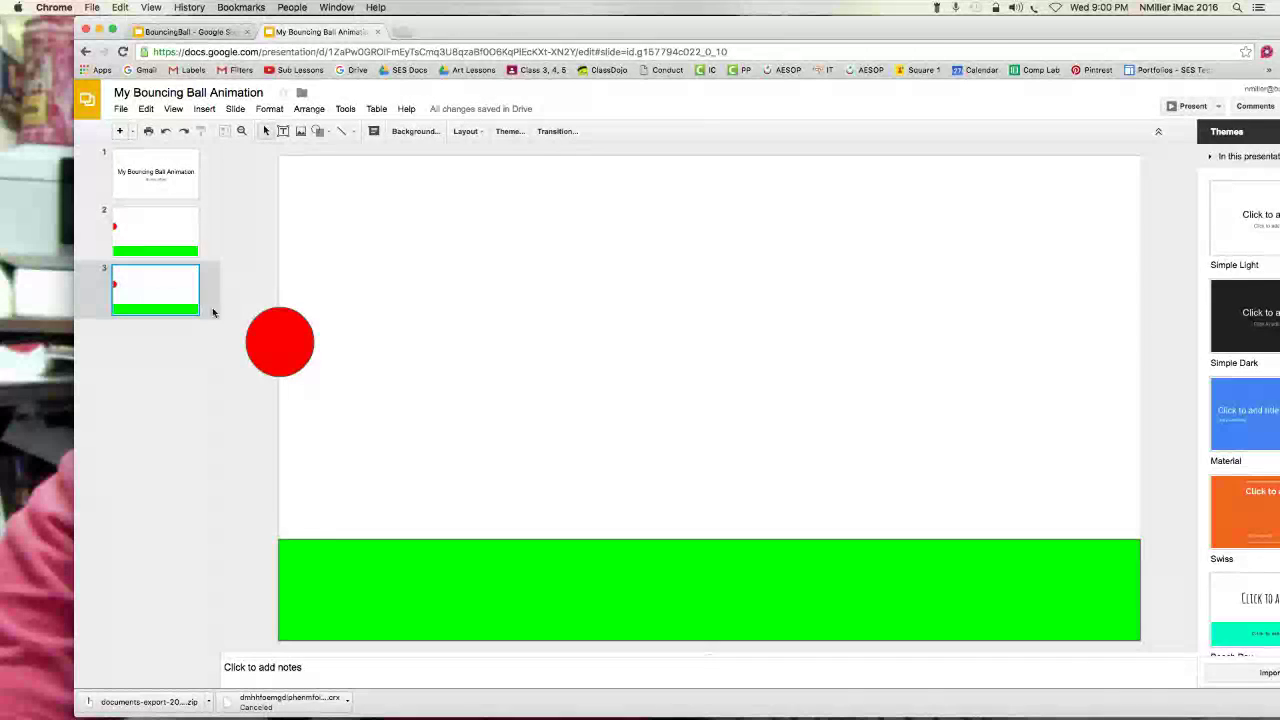
Move the ball on slide 3 rightward and slightly up, so it sits just inside the slide's left edge.
left_click(277, 336)
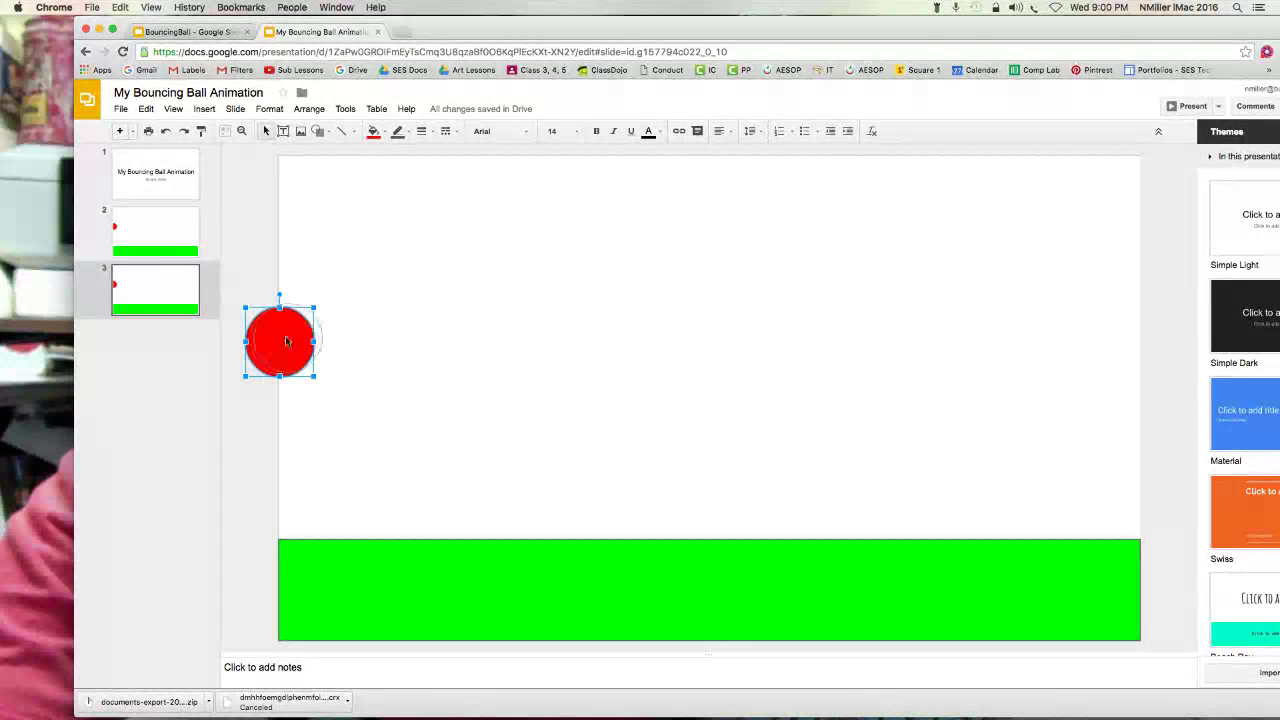
left_click_drag(277, 336, 318, 320)
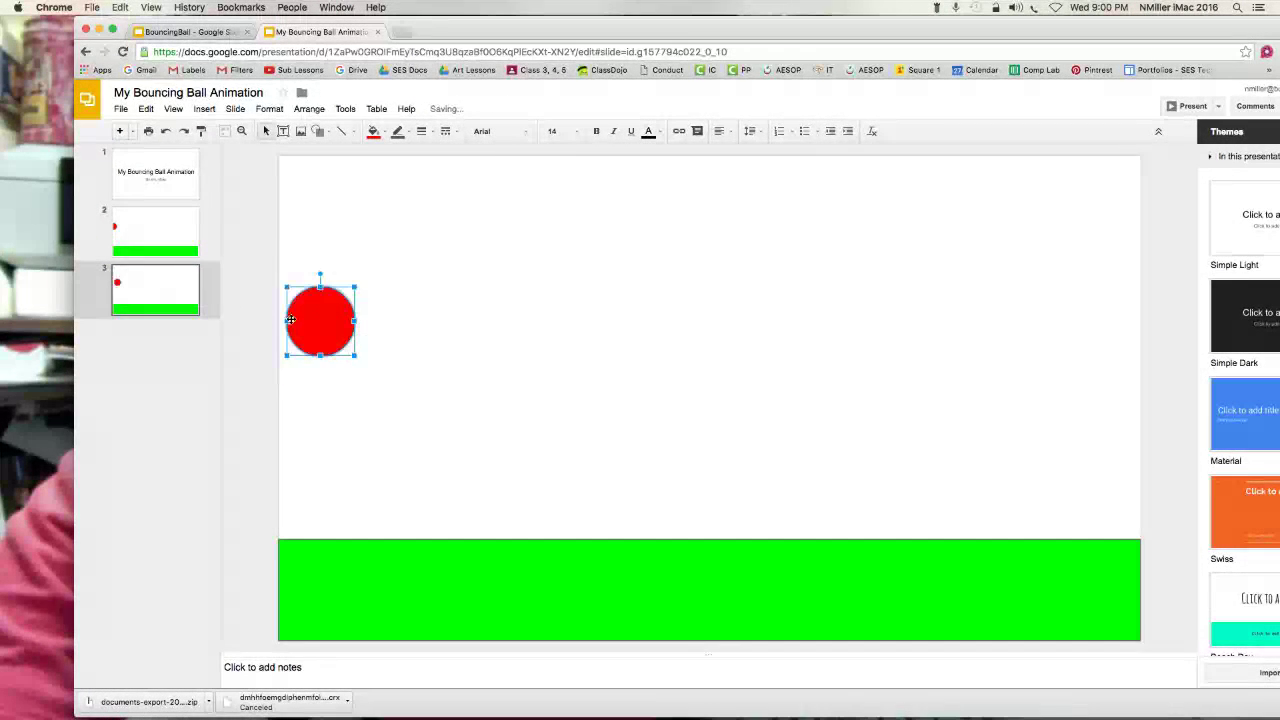
left_click(171, 301)
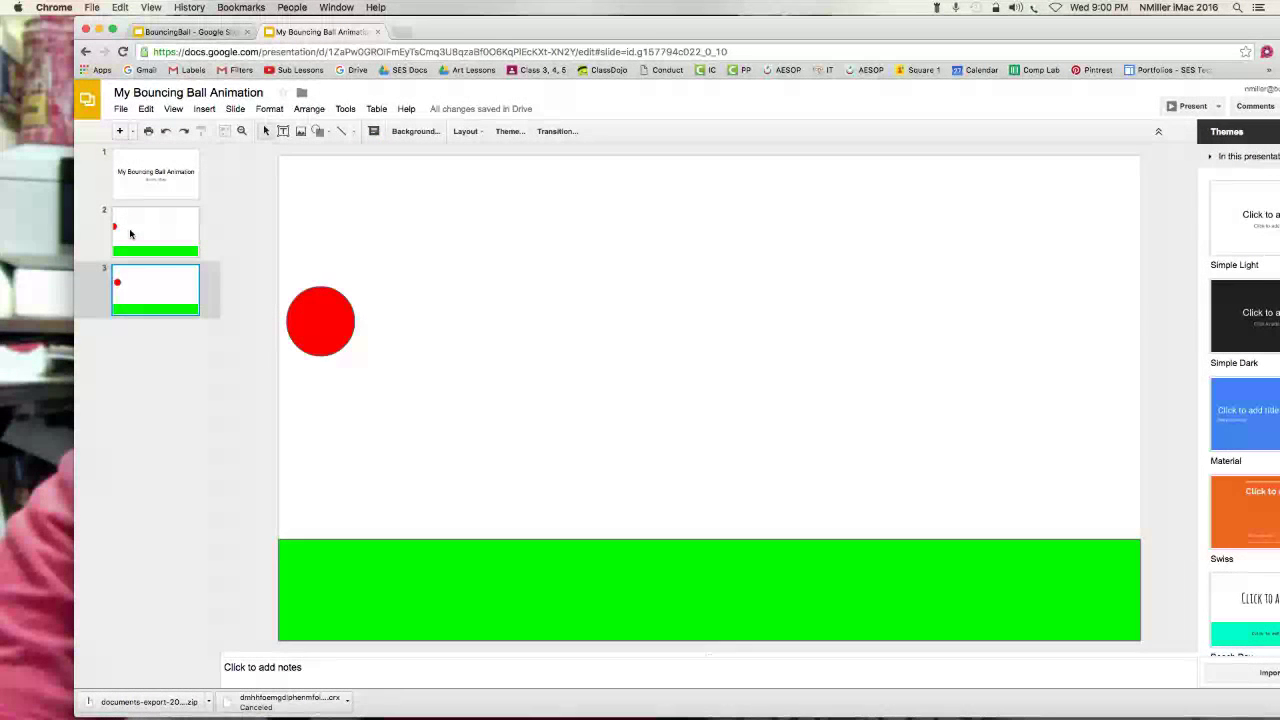
Flip repeatedly between slides 2 and 3 to preview the ball's movement.
key("Up")
key("Down")
key("Up")
key("Down")
key("Up")
key("Down")
key("Up")
key("Down")
key("Up")
key("Down")
key("Up")
key("Down")
key("Up")
key("Down")
Copy slide 3 and paste the copy after it as slide 4.
left_click(146, 108)
left_click(163, 195)
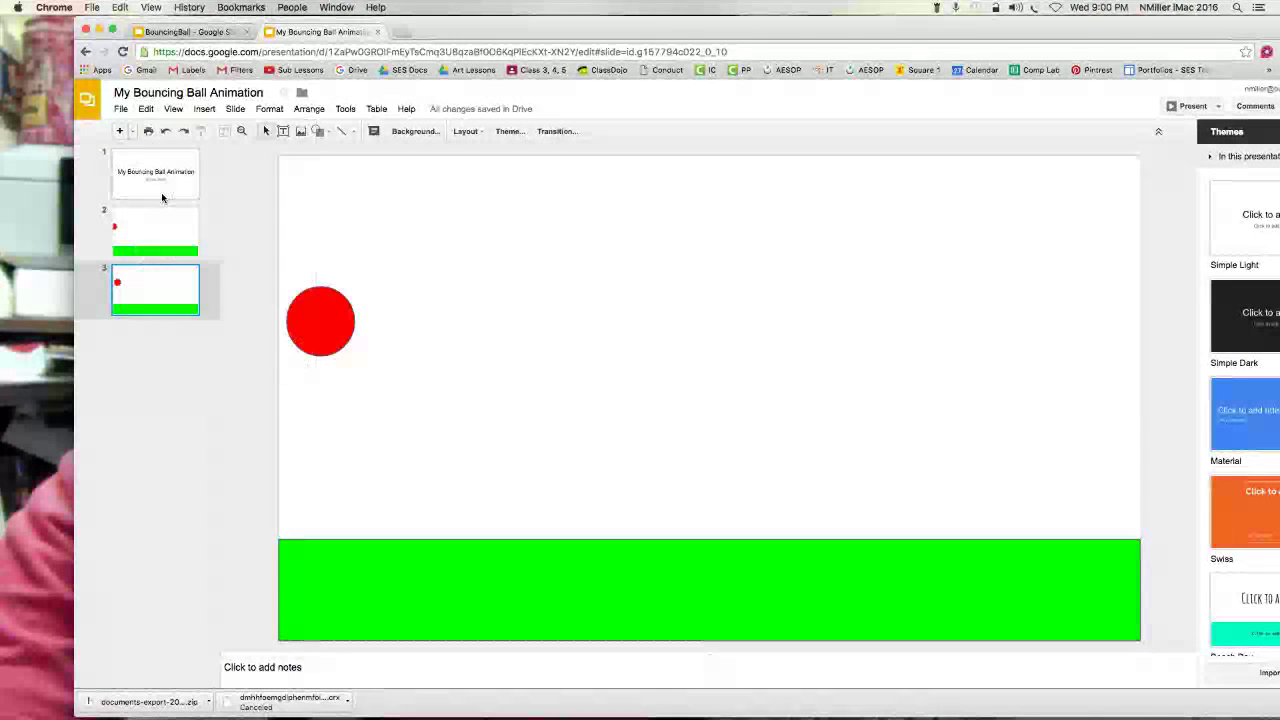
left_click(138, 352)
left_click(146, 108)
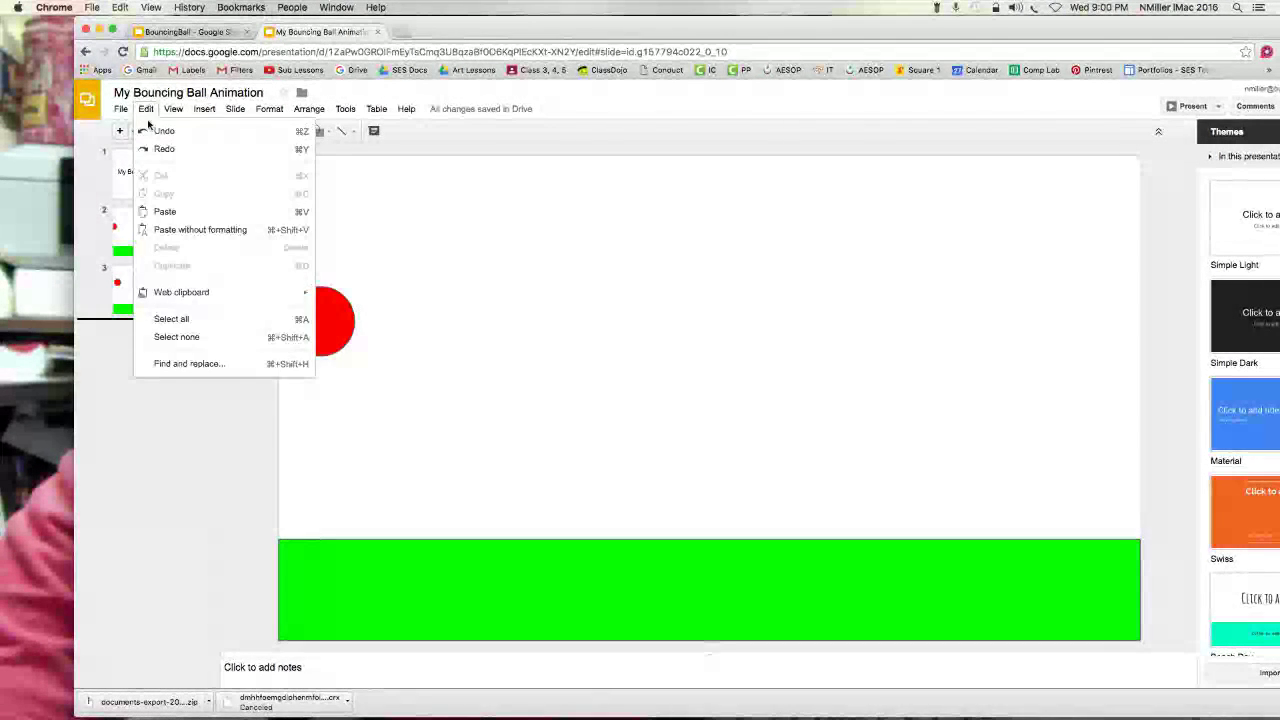
left_click(171, 213)
Move the ball on slide 4 a small distance up and to the right of its slide 3 position.
left_click(165, 288)
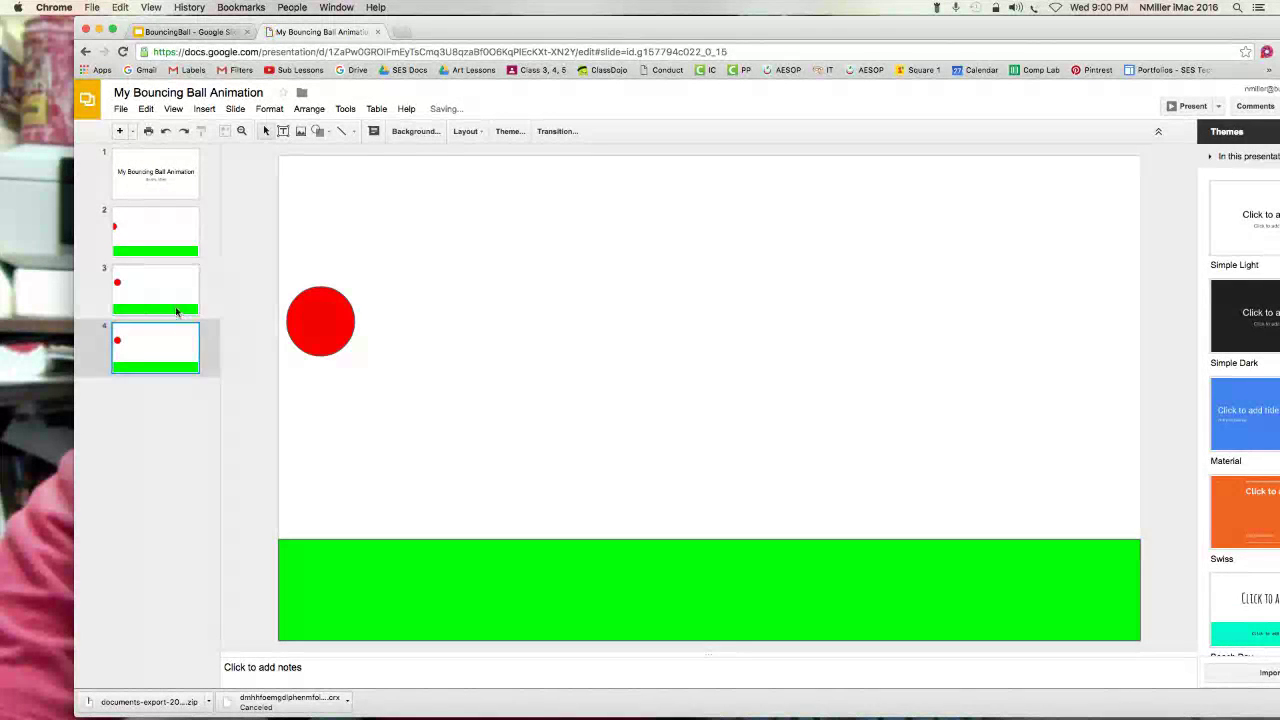
left_click(165, 322)
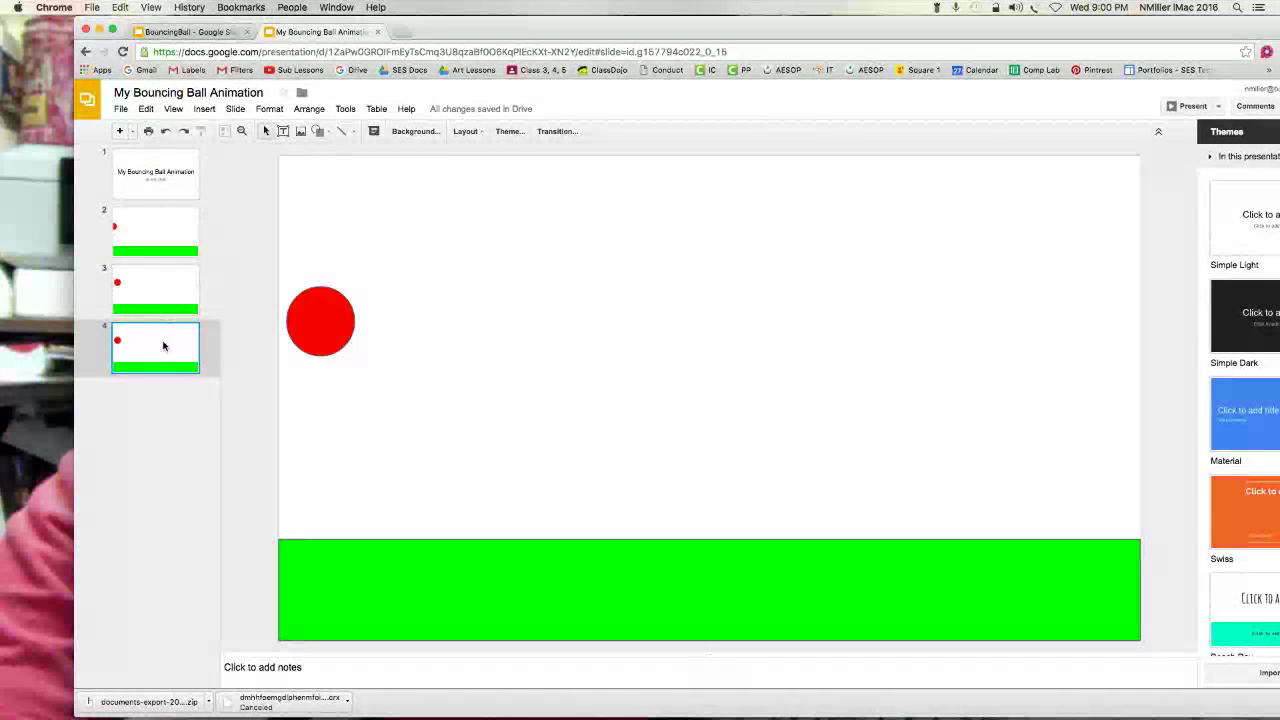
left_click(324, 325)
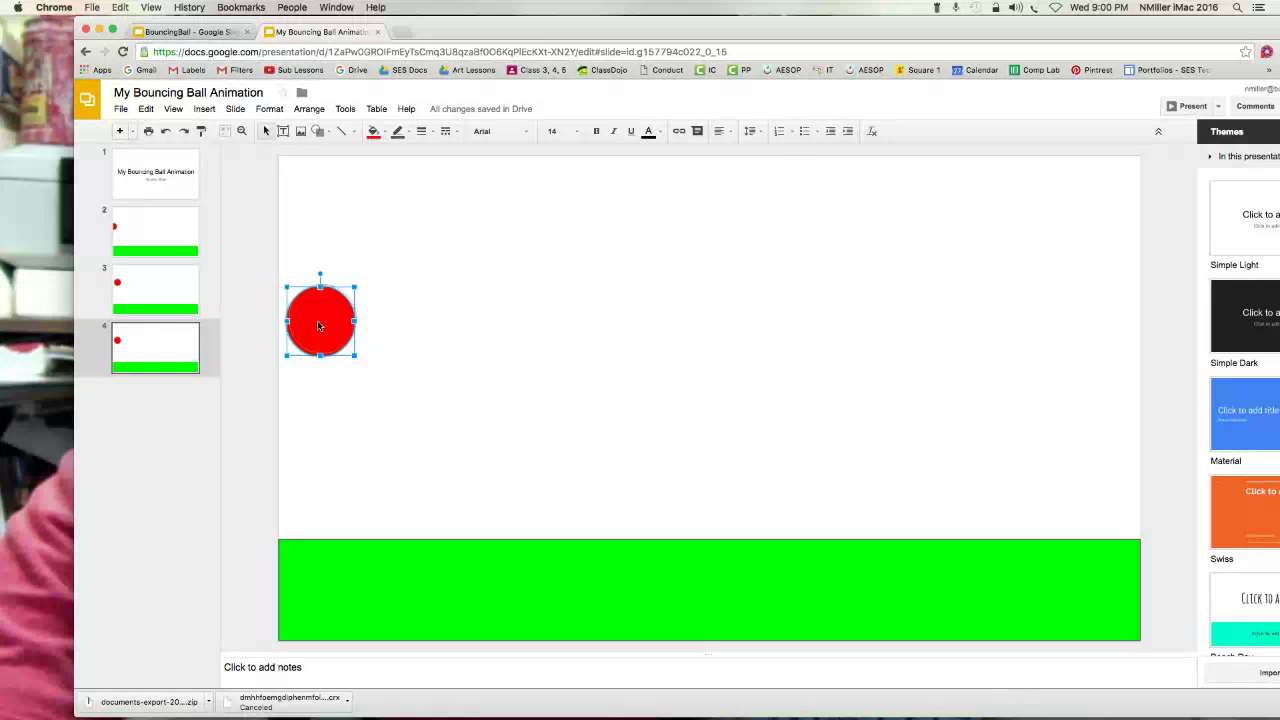
left_click_drag(318, 326, 339, 306)
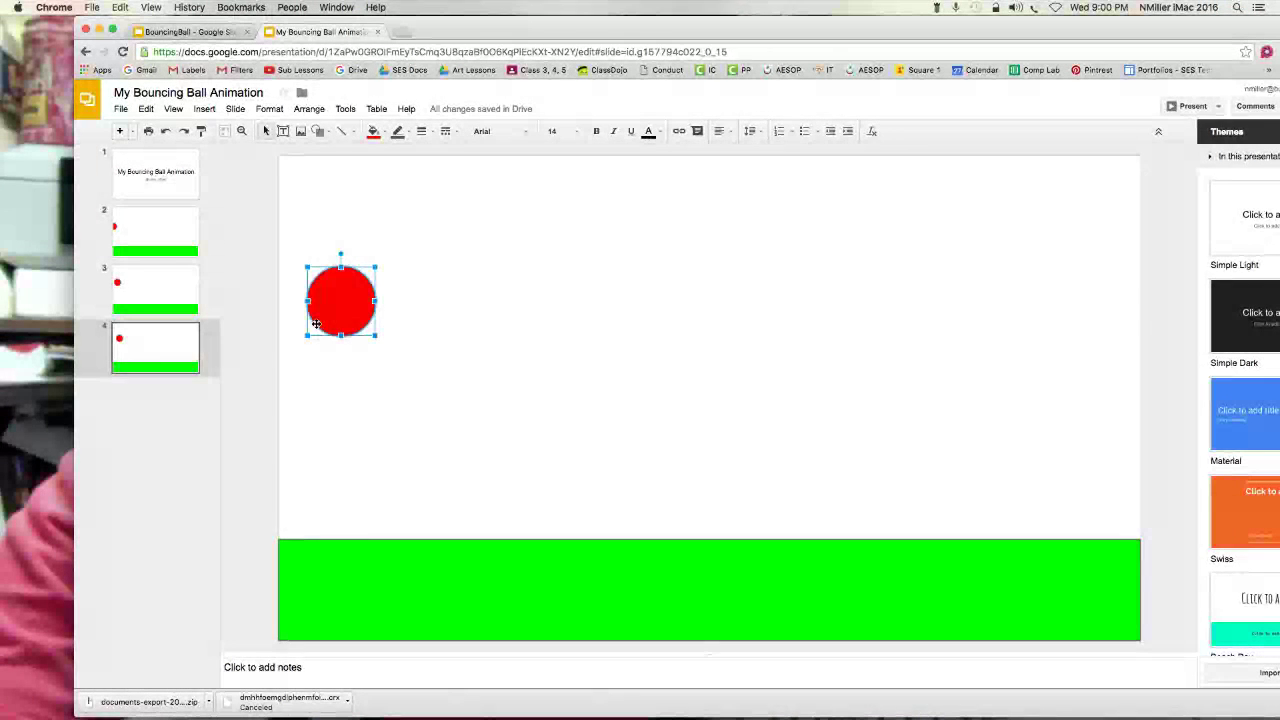
Alternate between slides 3 and 4 to check how the ball moves from one frame to the next.
left_click(165, 300)
left_click(168, 358)
left_click(166, 302)
left_click(164, 357)
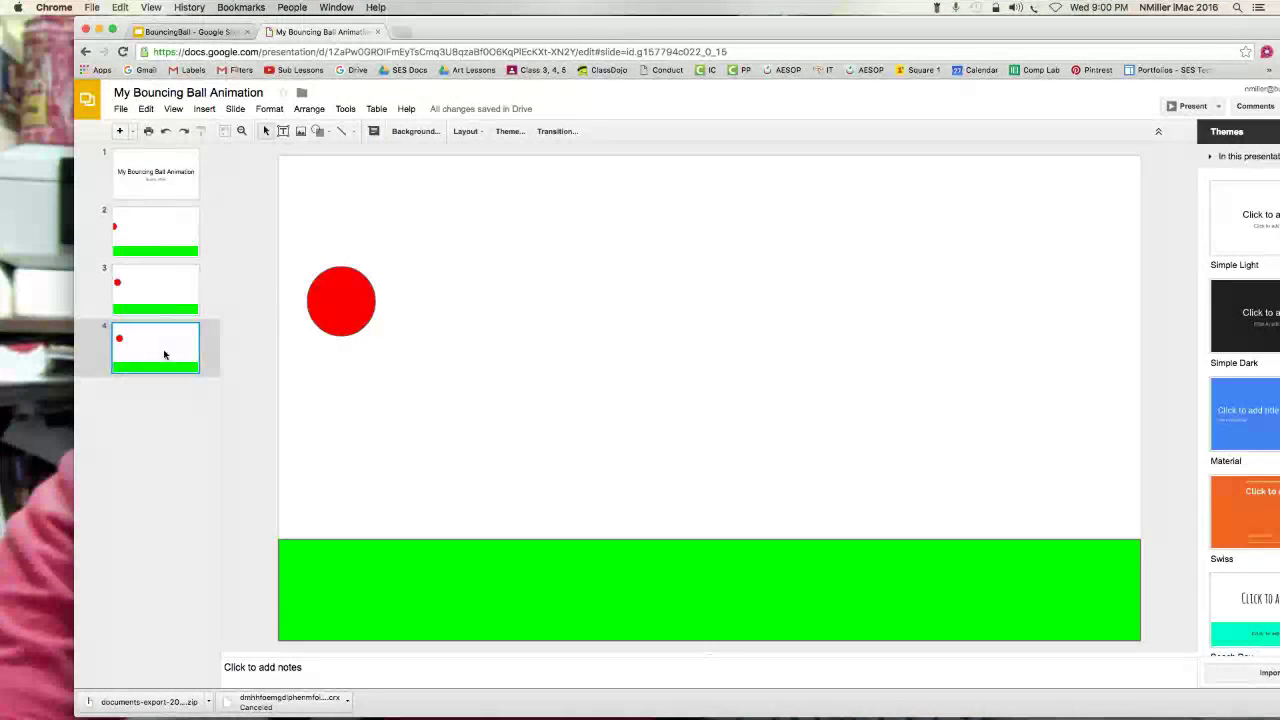
left_click(165, 308)
left_click(166, 356)
left_click(164, 290)
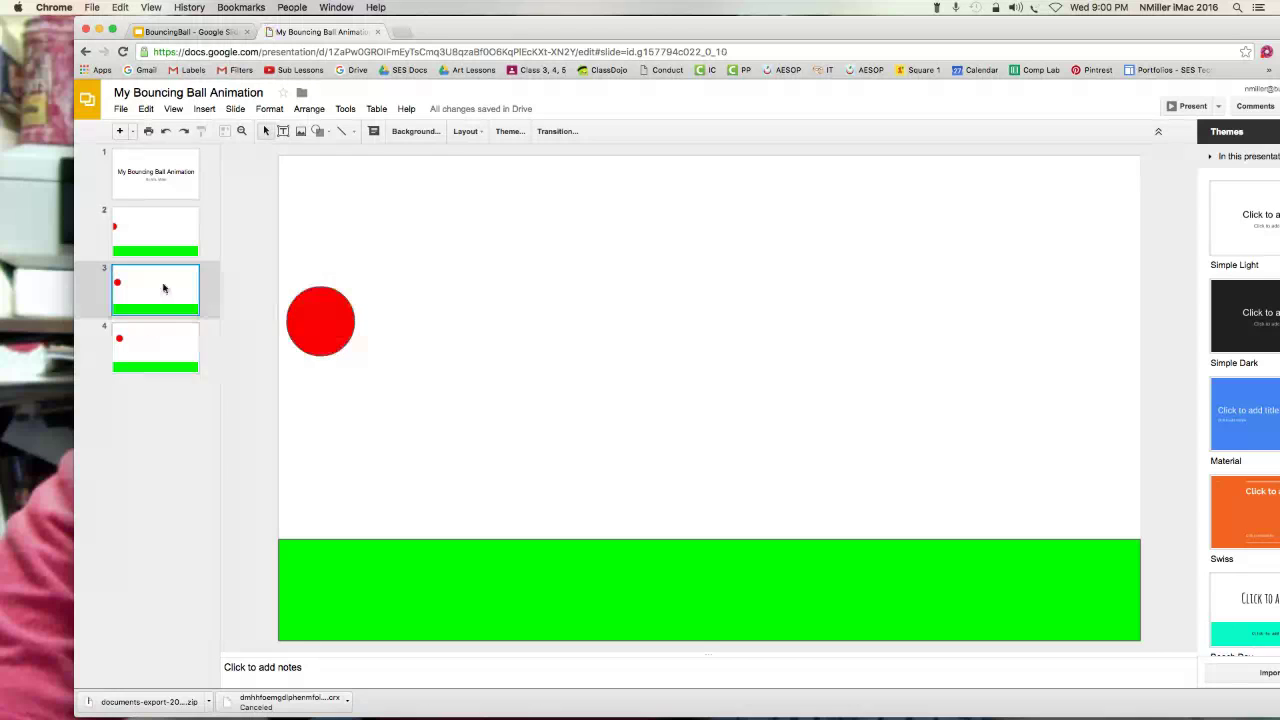
left_click(168, 355)
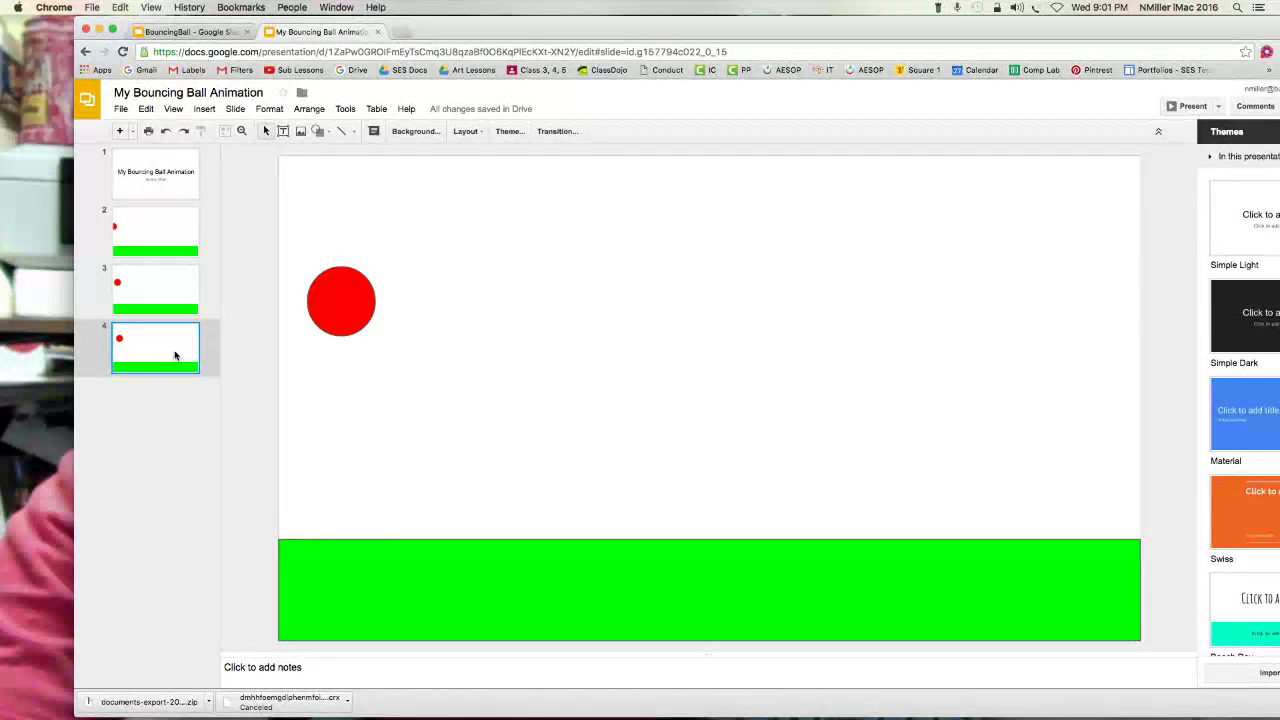
Copy slide 4 and paste the copy at the end of the presentation as slide 5.
left_click(146, 108)
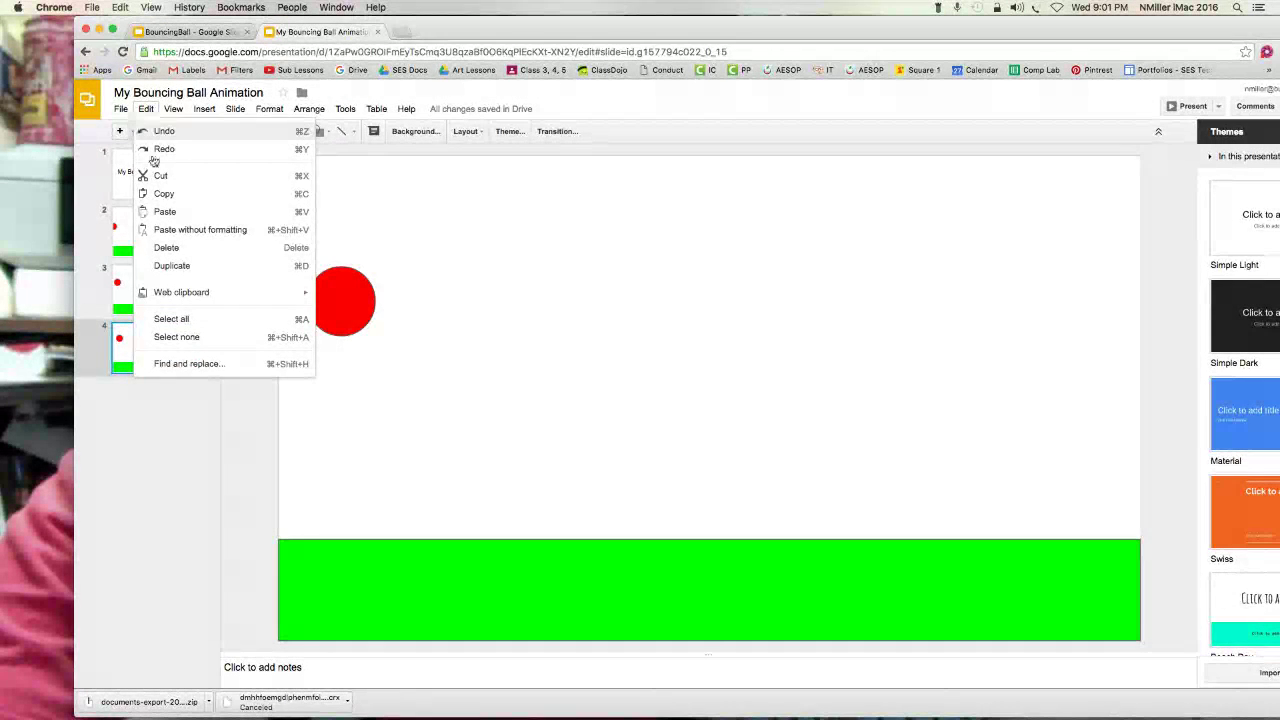
left_click(159, 195)
left_click(135, 380)
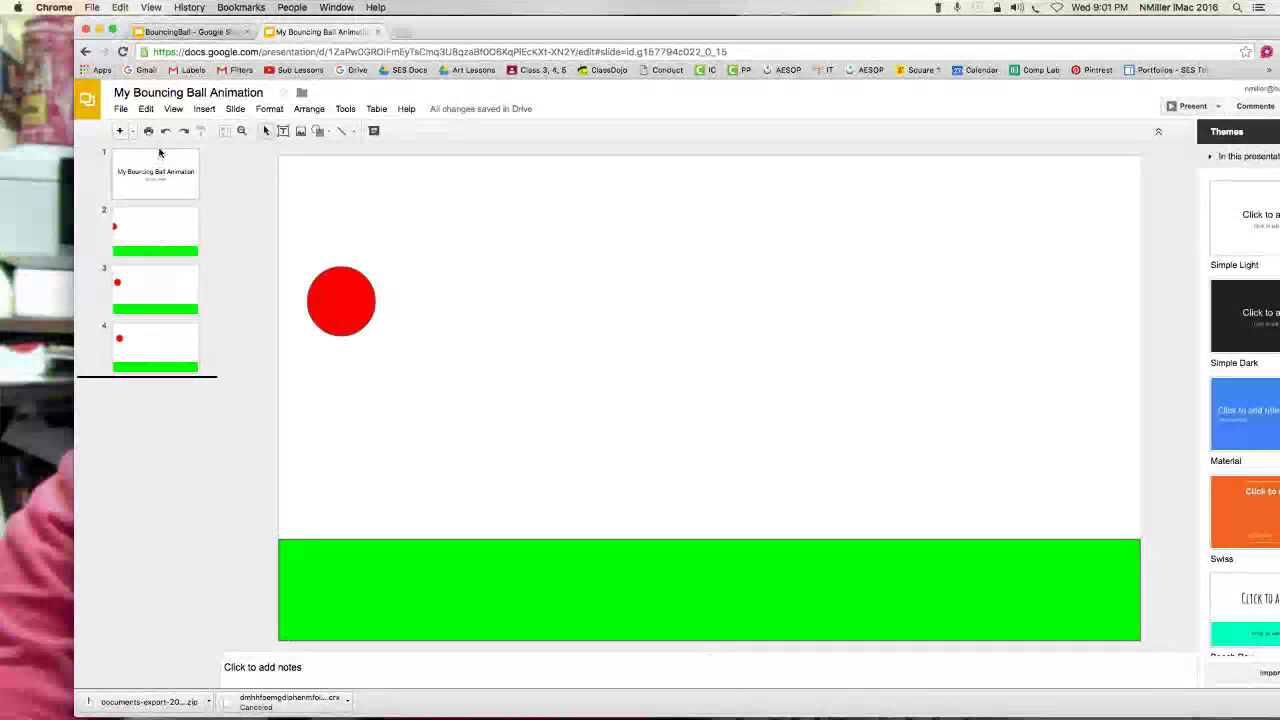
left_click(146, 109)
left_click(180, 212)
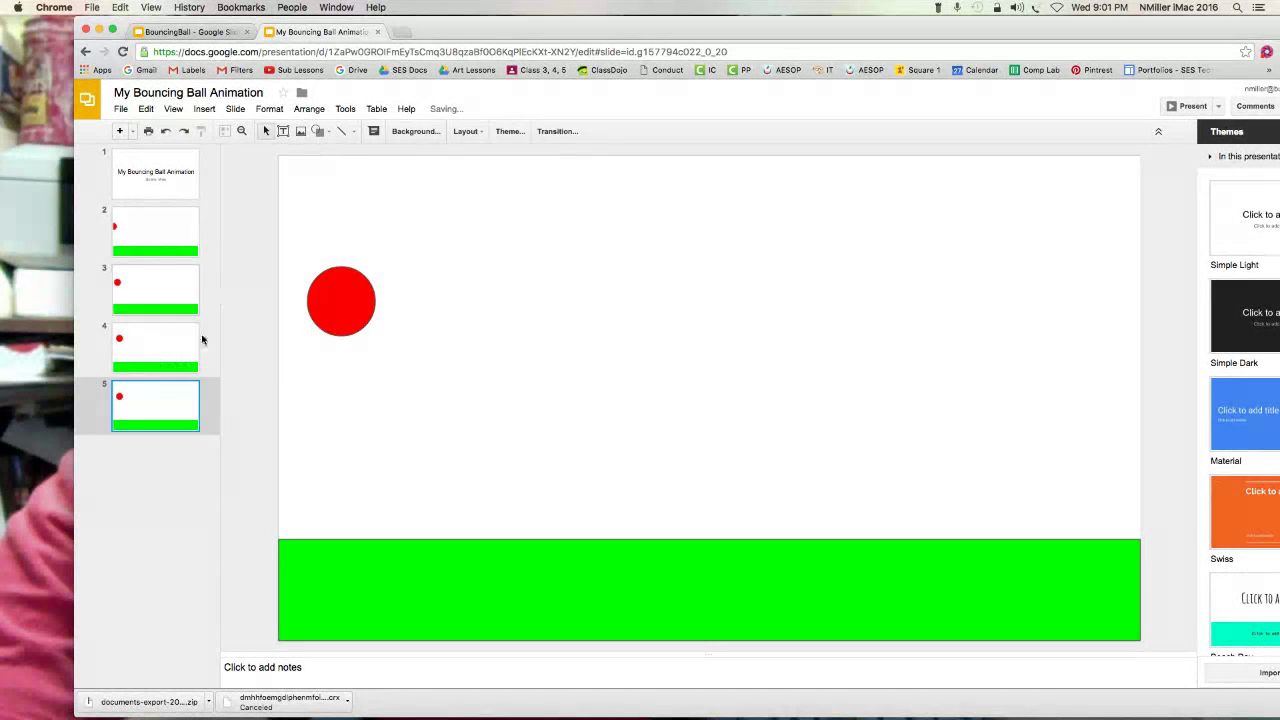
Move the ball on slide 5 farther up and to the right, continuing its upward path.
left_click(337, 311)
left_click_drag(337, 311, 382, 282)
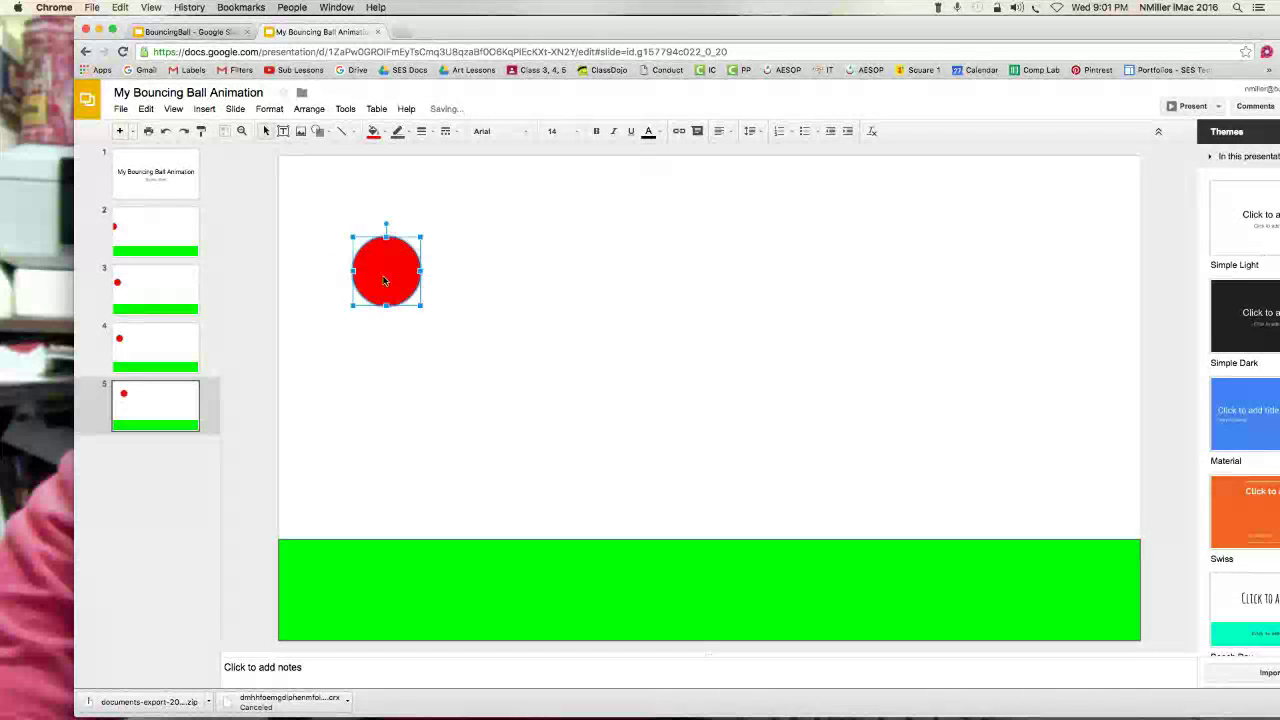
left_click(194, 544)
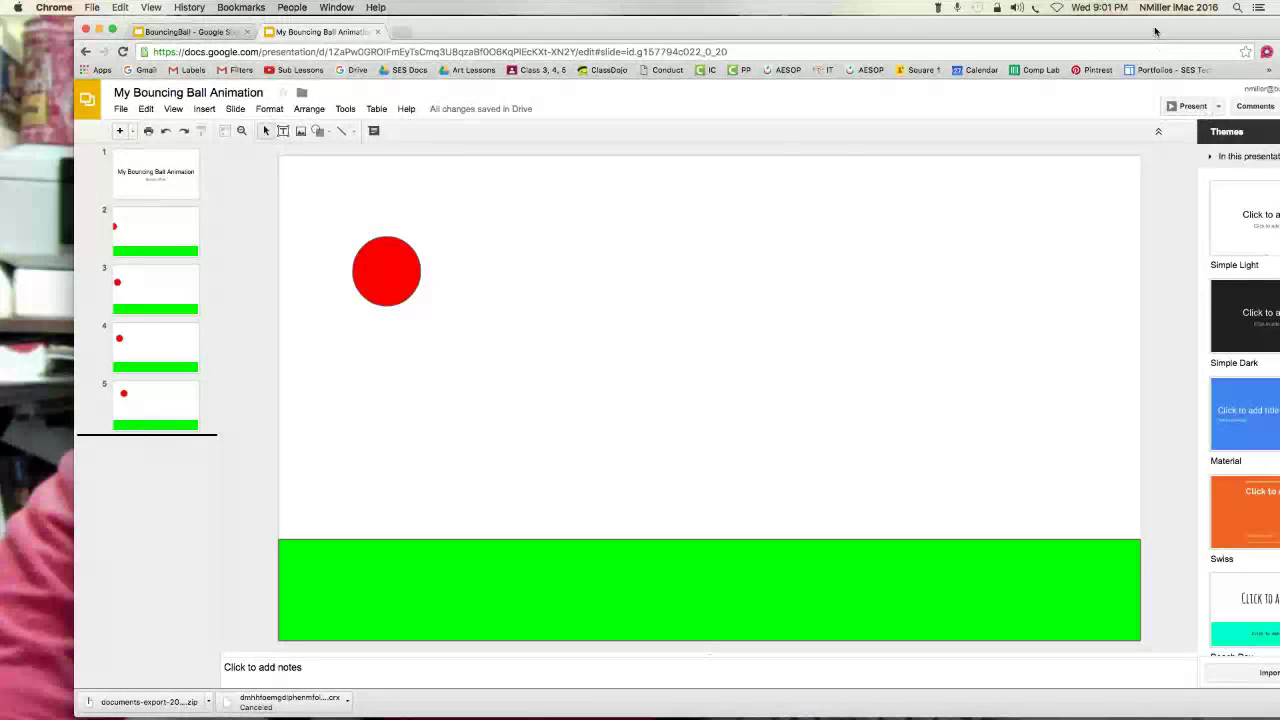
left_click_drag(1155, 32, 1115, 29)
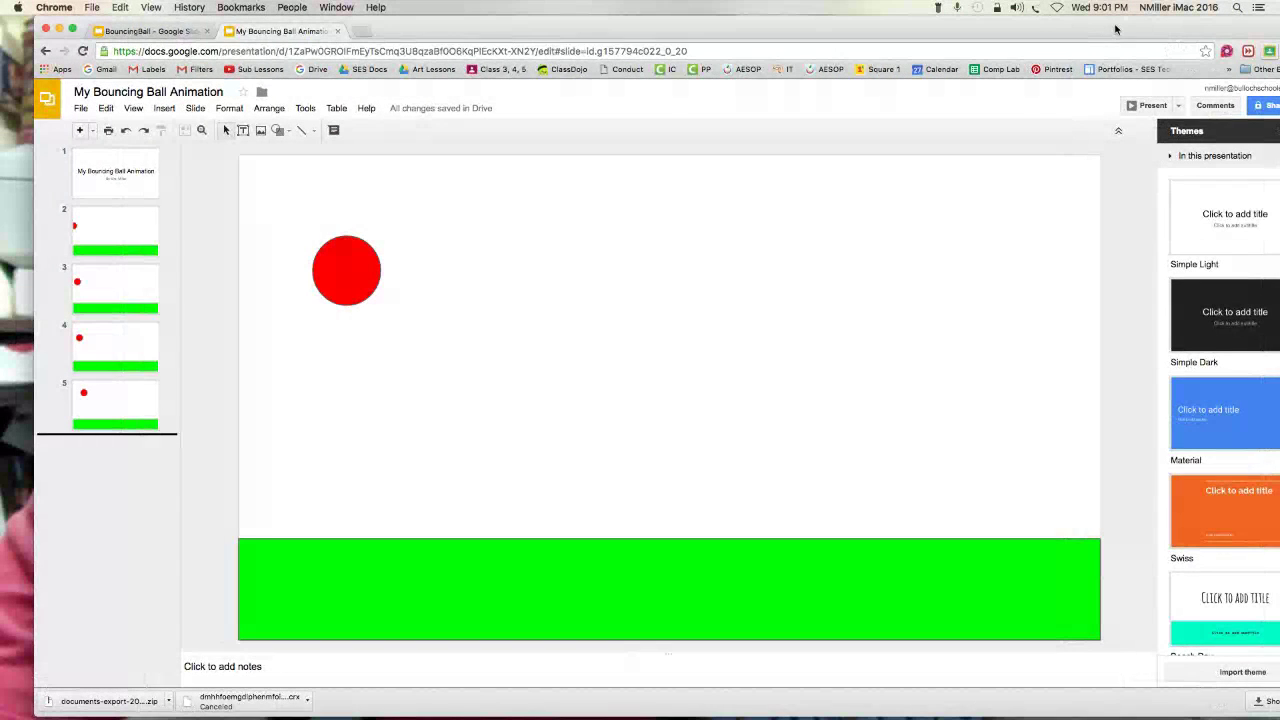
left_click(81, 109)
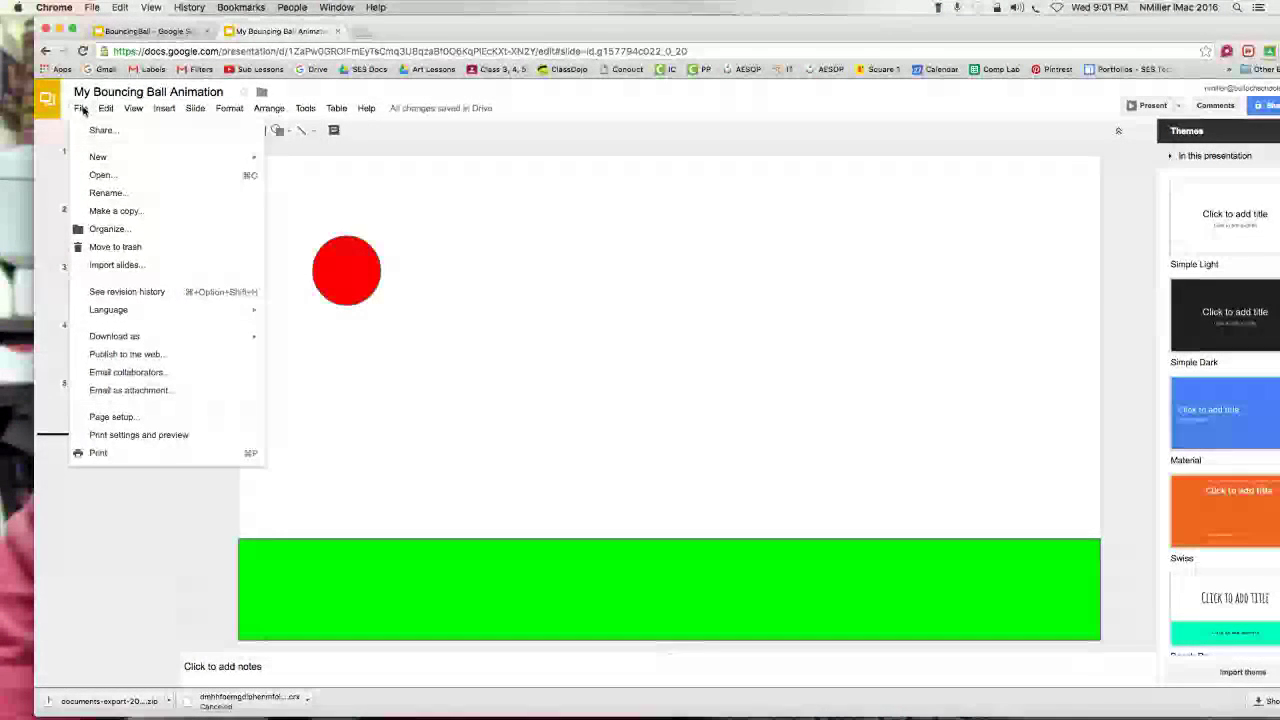
left_click(82, 110)
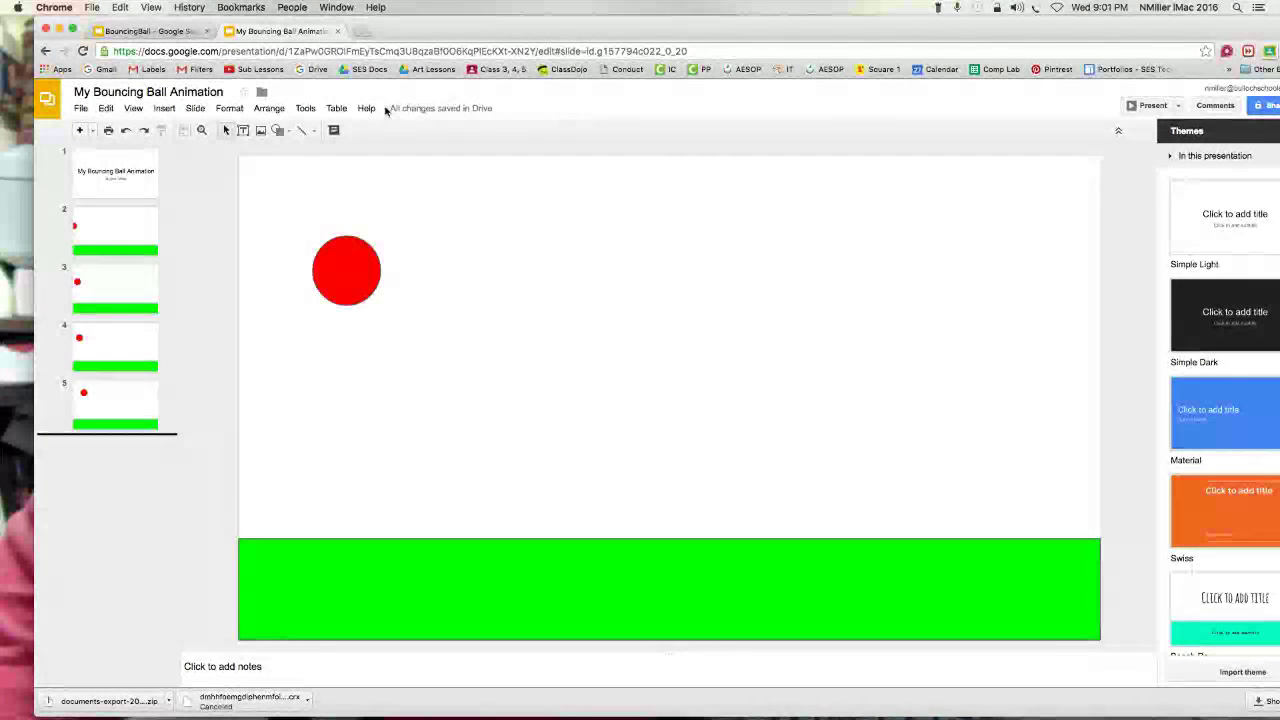
left_click_drag(945, 29, 956, 29)
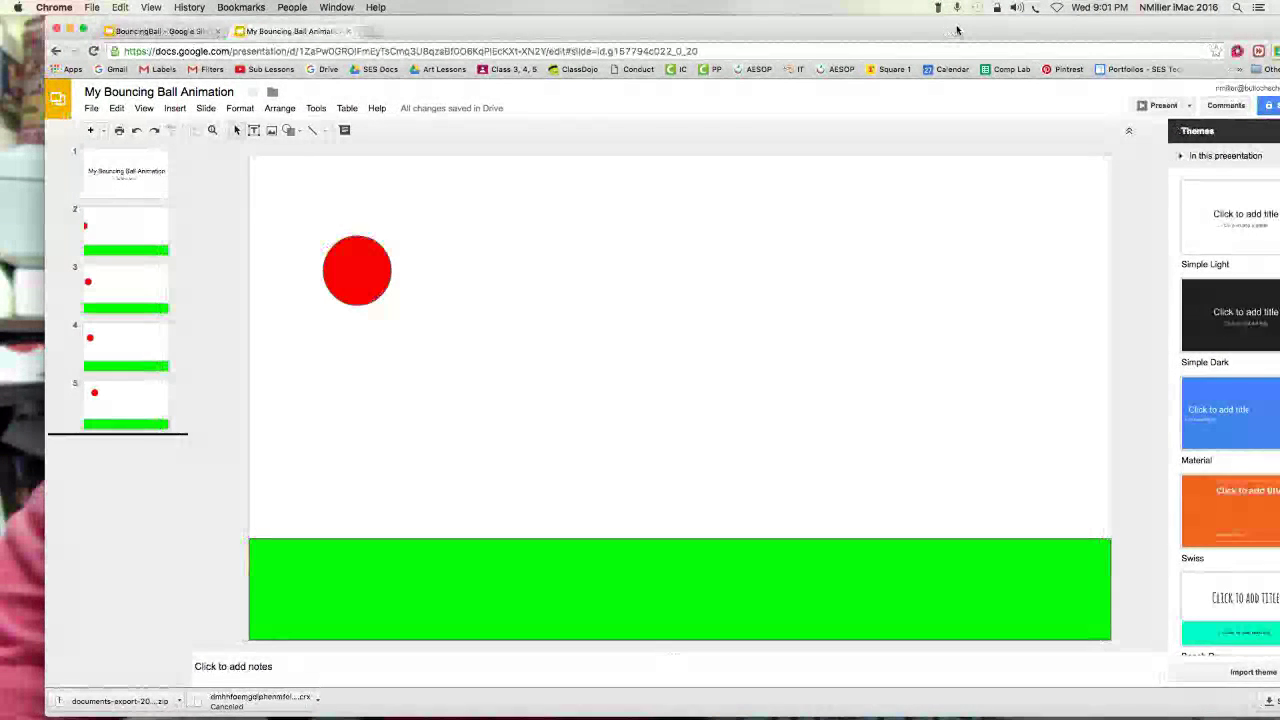